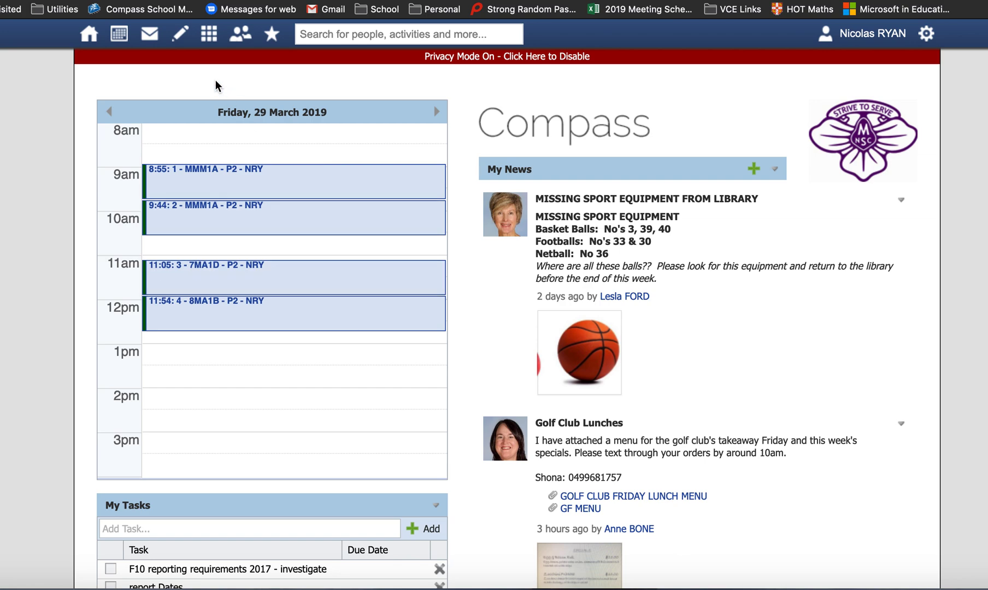
Open School Resources and expand Curriculum to list its subject folders (ART, ENGLISH, MATHEMATICS, SCIENCE).
mouse_move(179, 40)
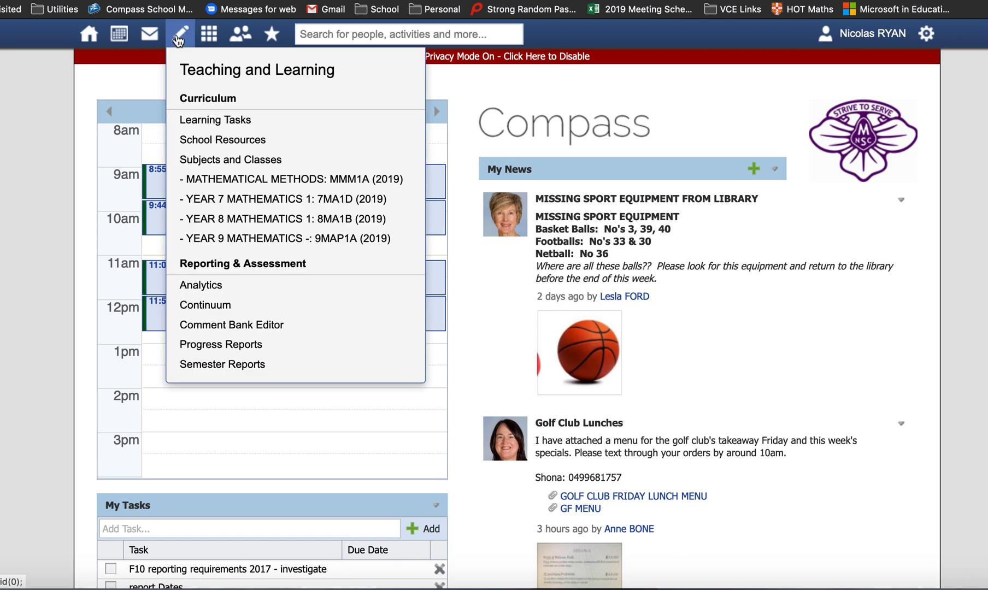
click(197, 144)
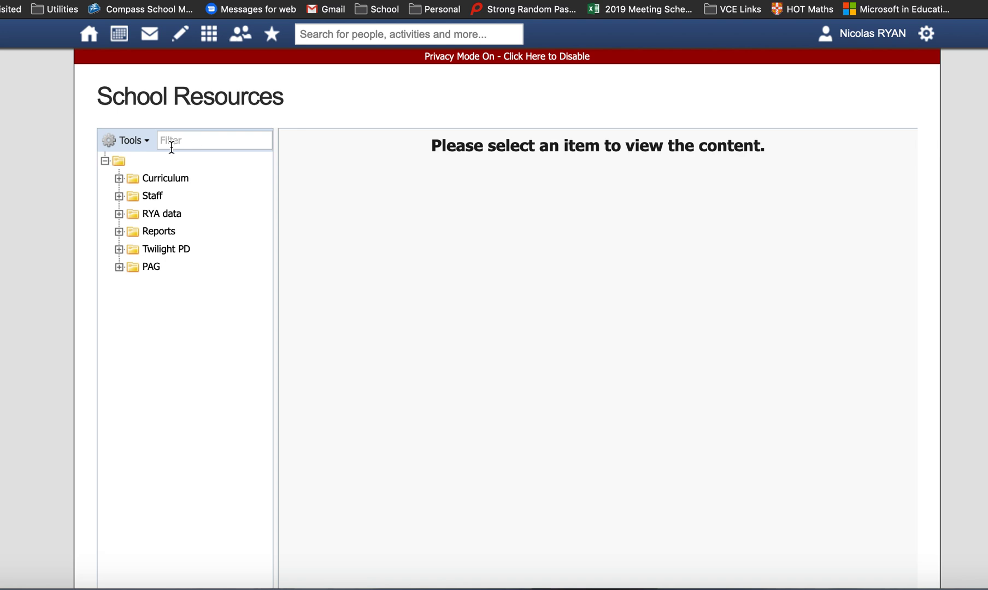
click(118, 178)
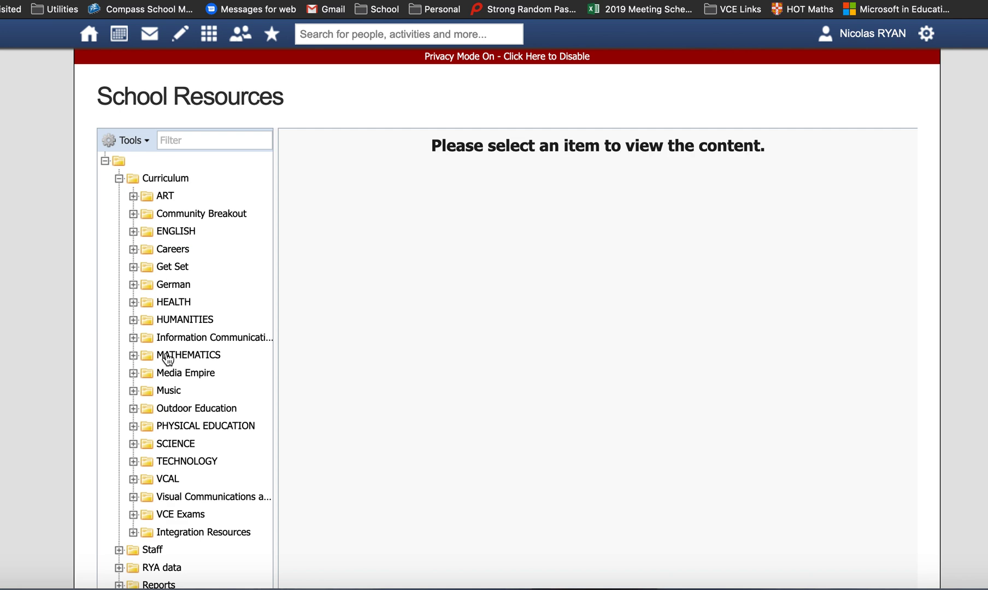
Go to MATHEMATICS > Year 9 > Mathematics 1 > Assessment Task and start a new learning task.
click(133, 355)
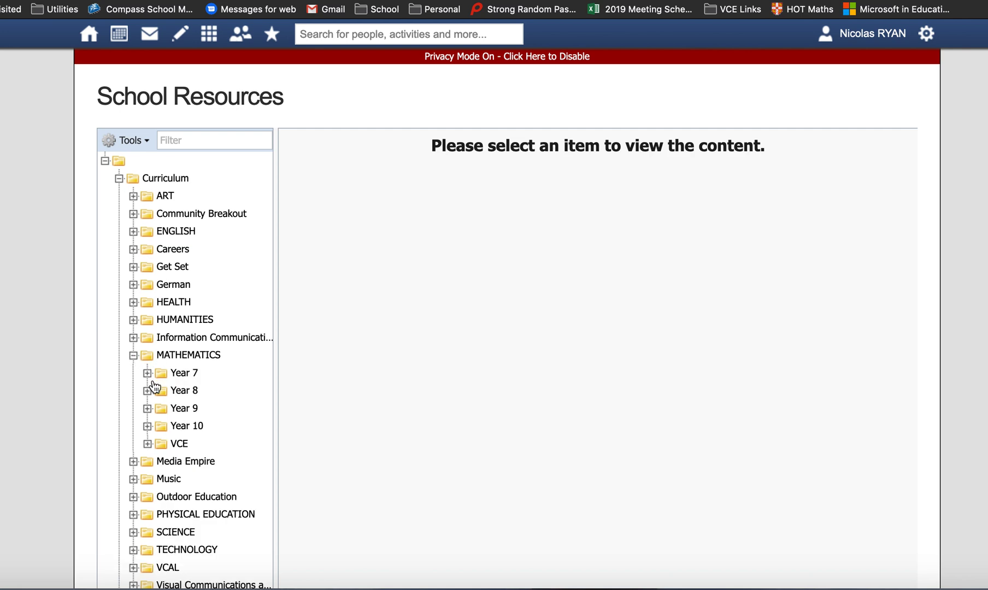
click(148, 409)
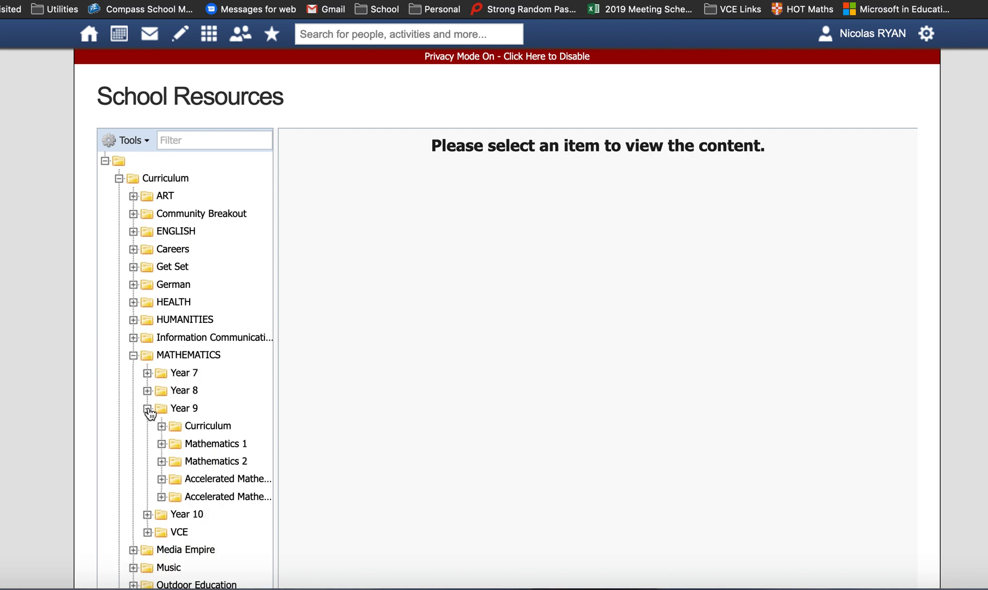
click(221, 448)
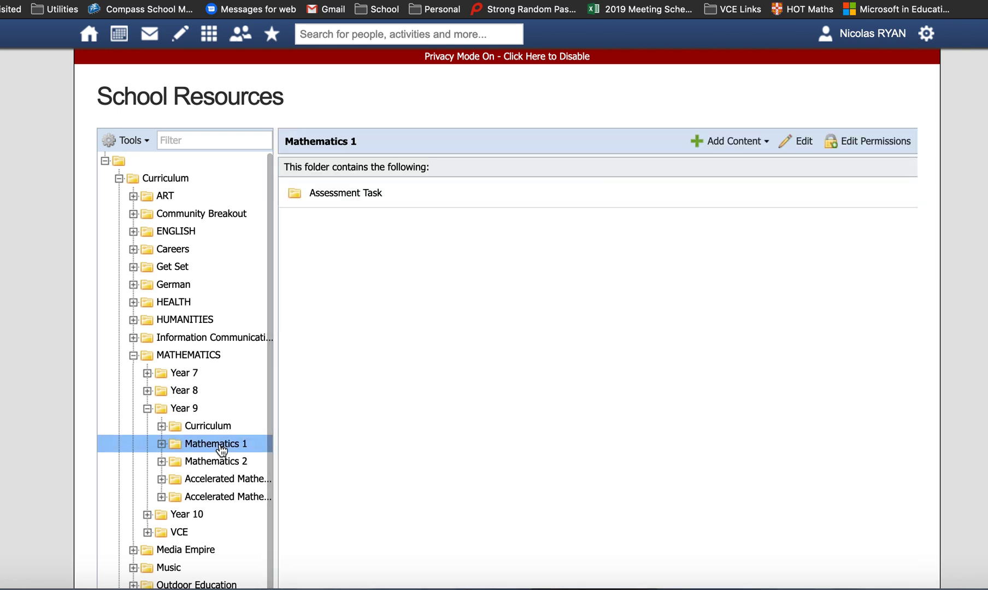
click(364, 194)
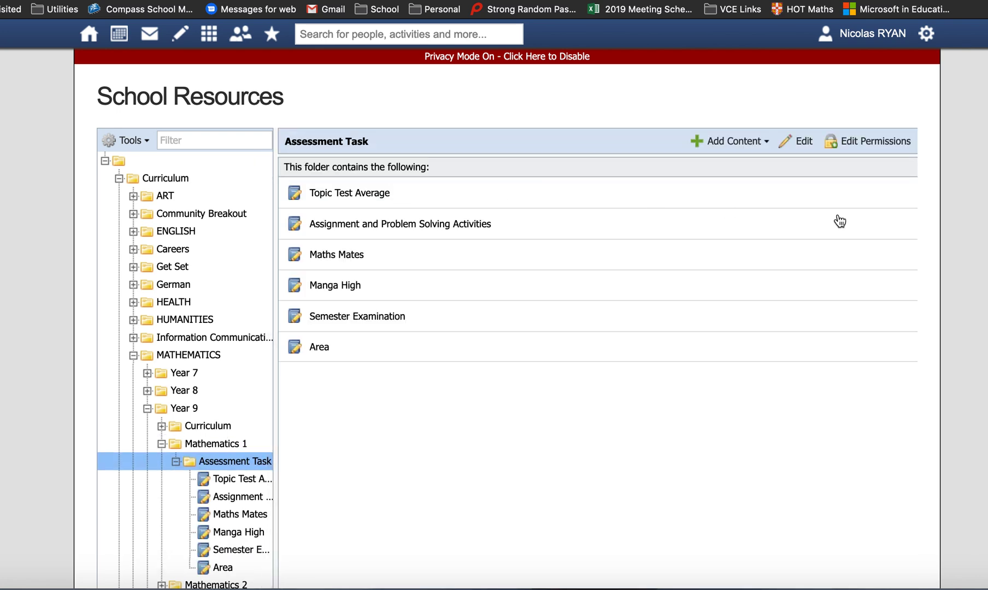
click(736, 143)
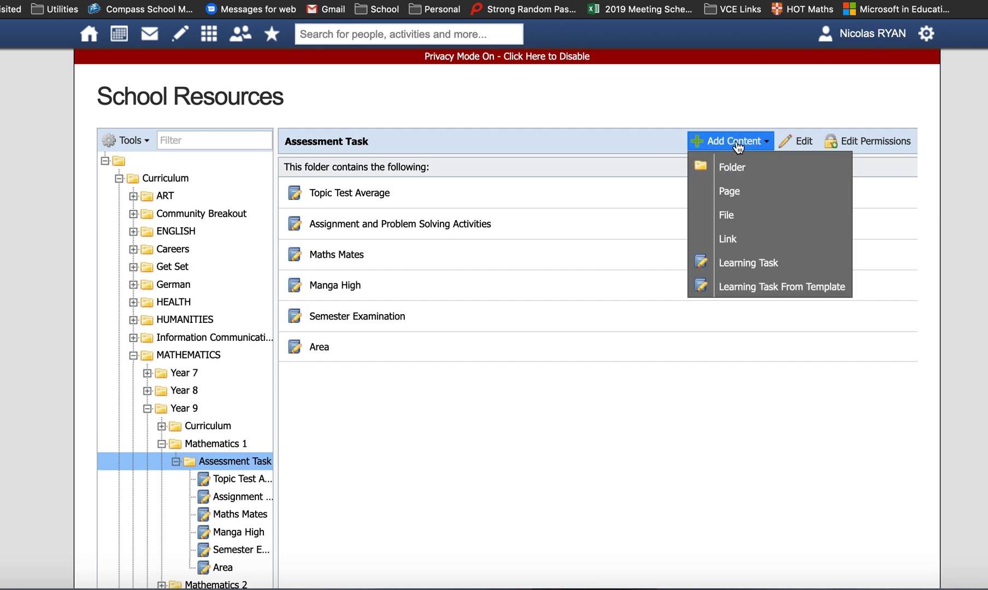
click(750, 264)
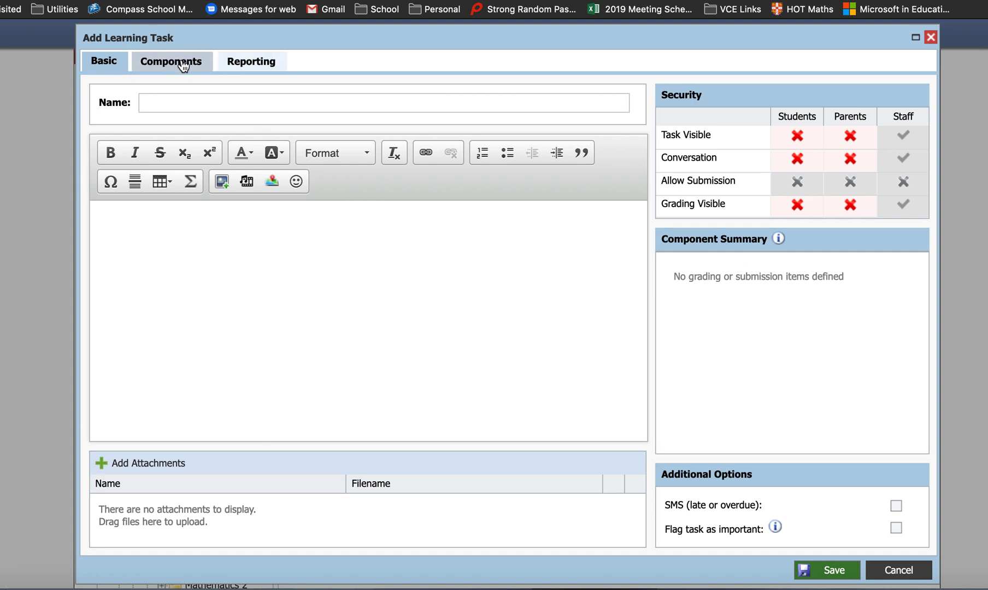
Name the new learning task '36cm2 Shapes' and undo the wrong paste, leaving the description empty.
click(158, 103)
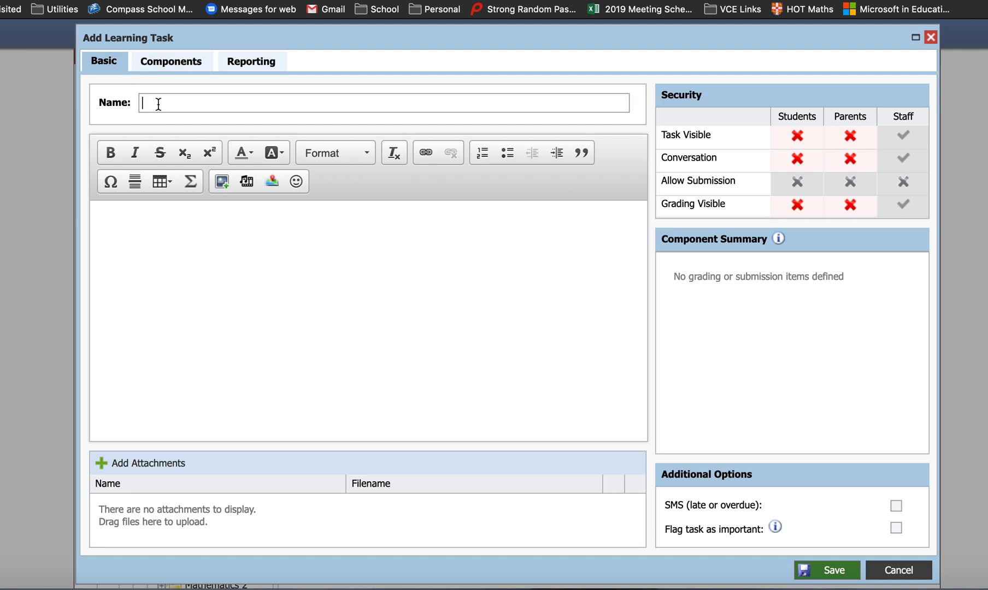
text(36cm2 Shapes)
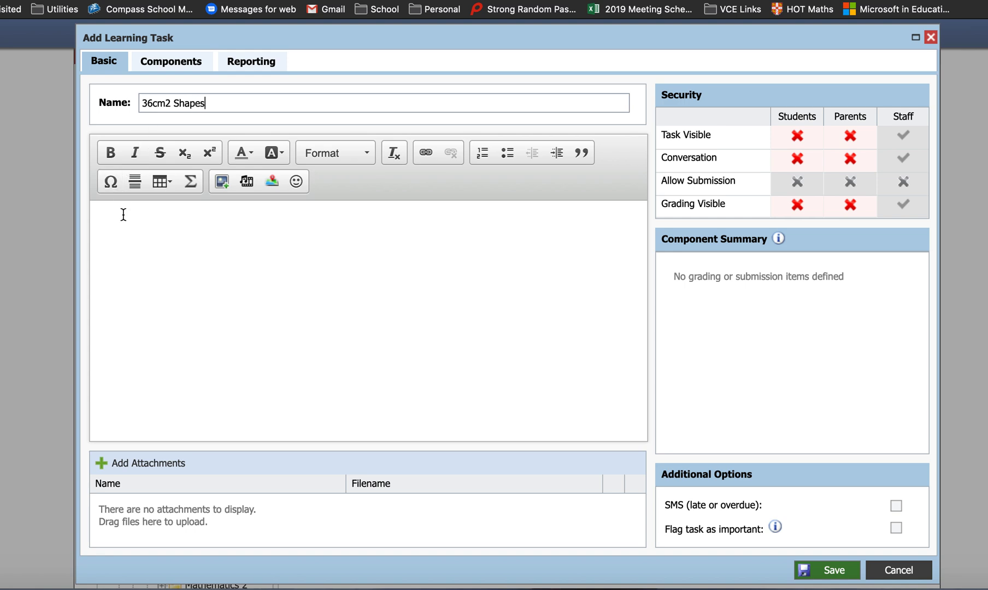
click(123, 215)
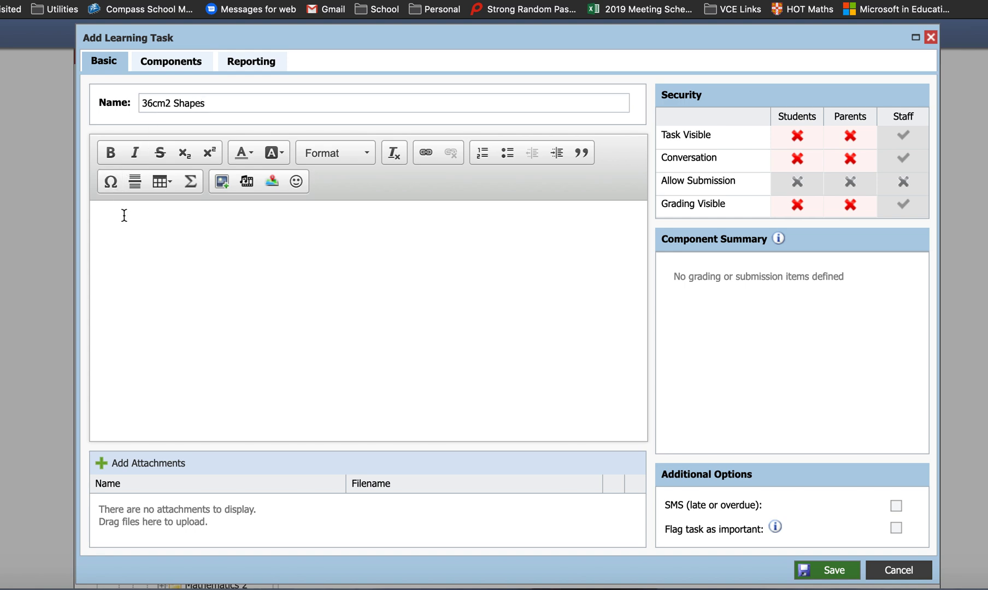
text(Complete Ex 3E Q 1, 5, 6, 7, 13 (page 129 & 130))
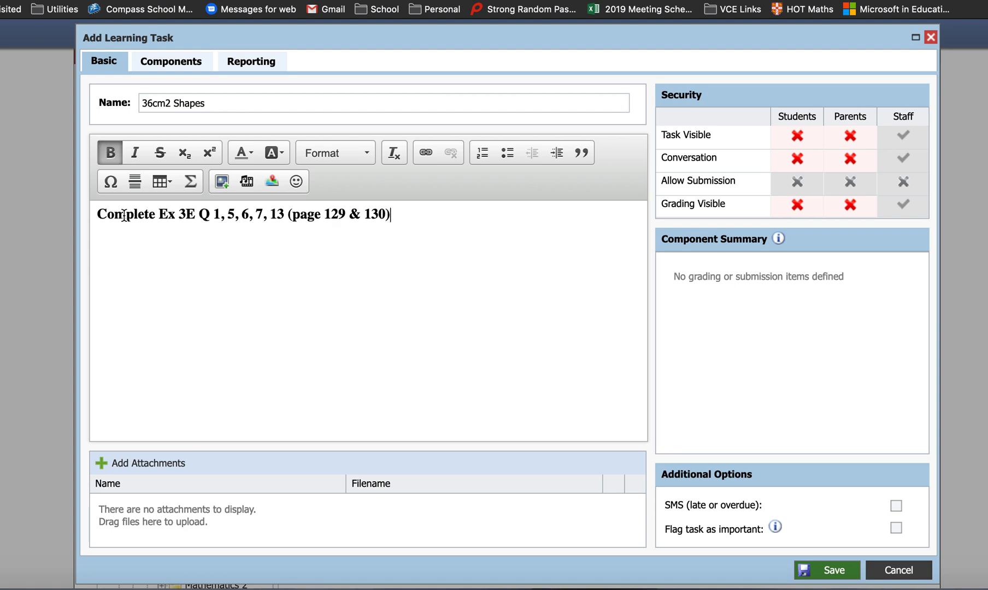
key(super+z)
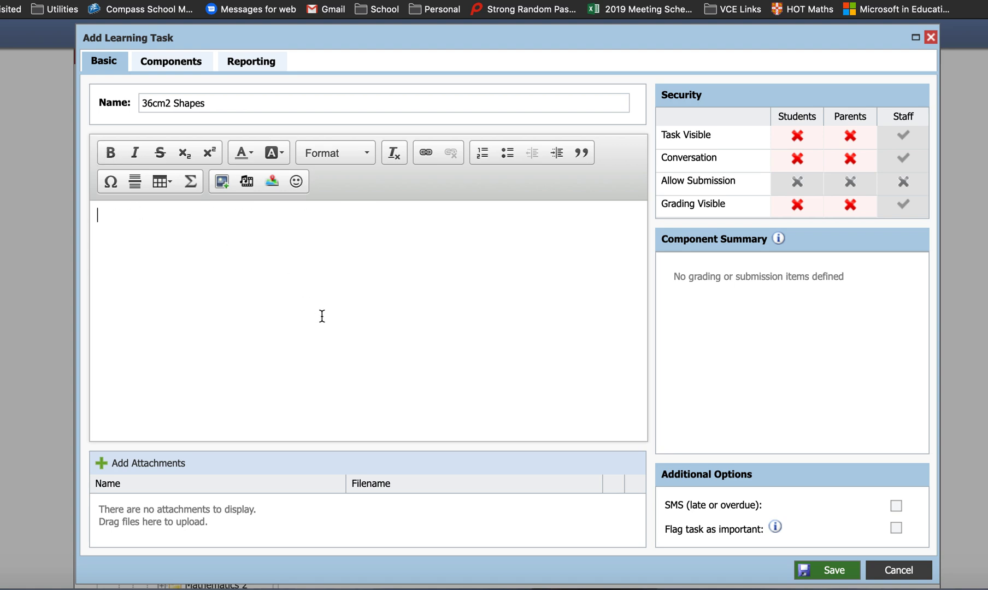
Copy the whole 36 cm² Two Dimensional Shapes sheet from Word and return to the browser.
key(ctrl+Right)
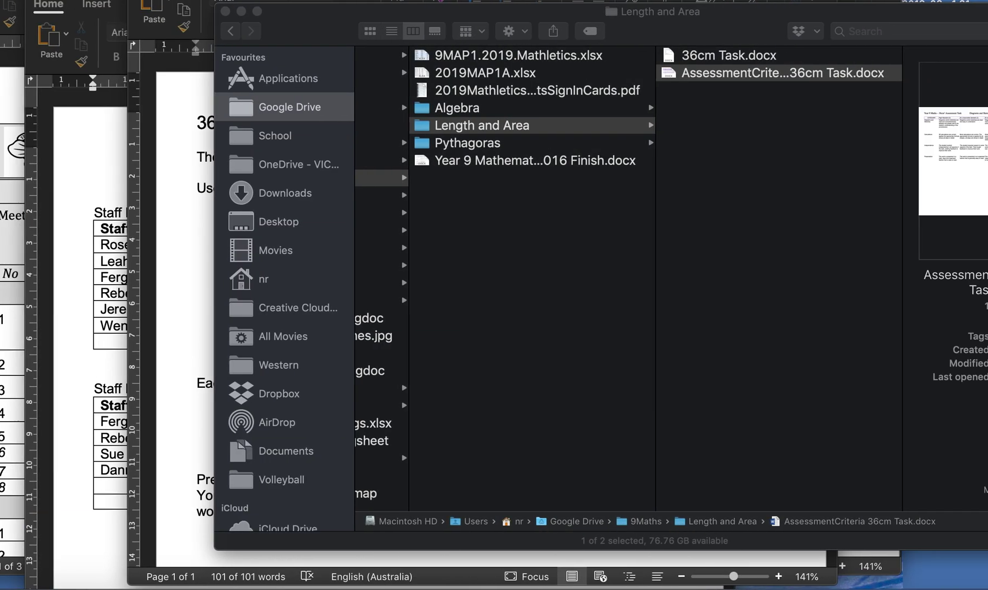
key(ctrl+Right)
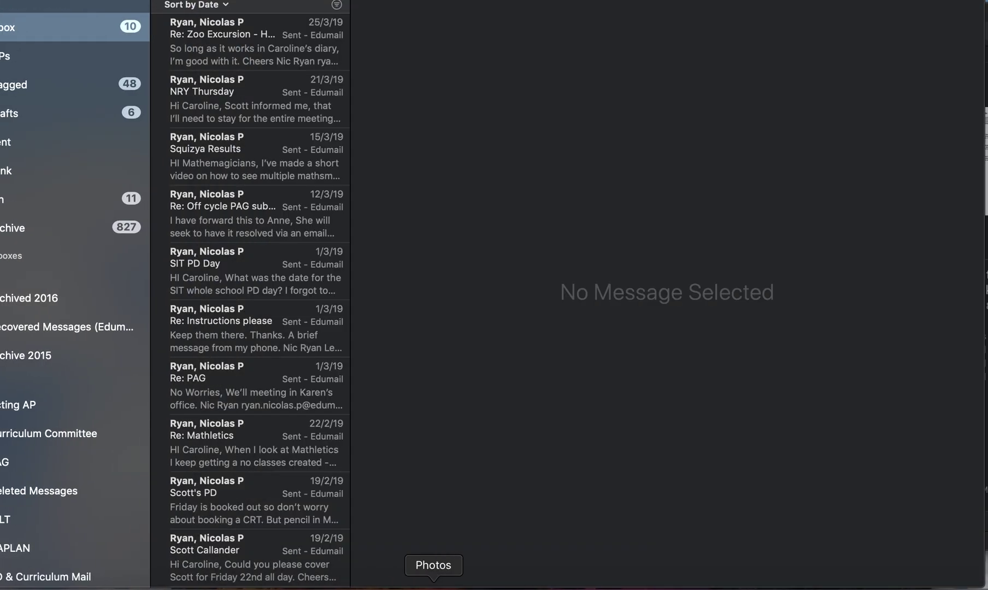
click(482, 583)
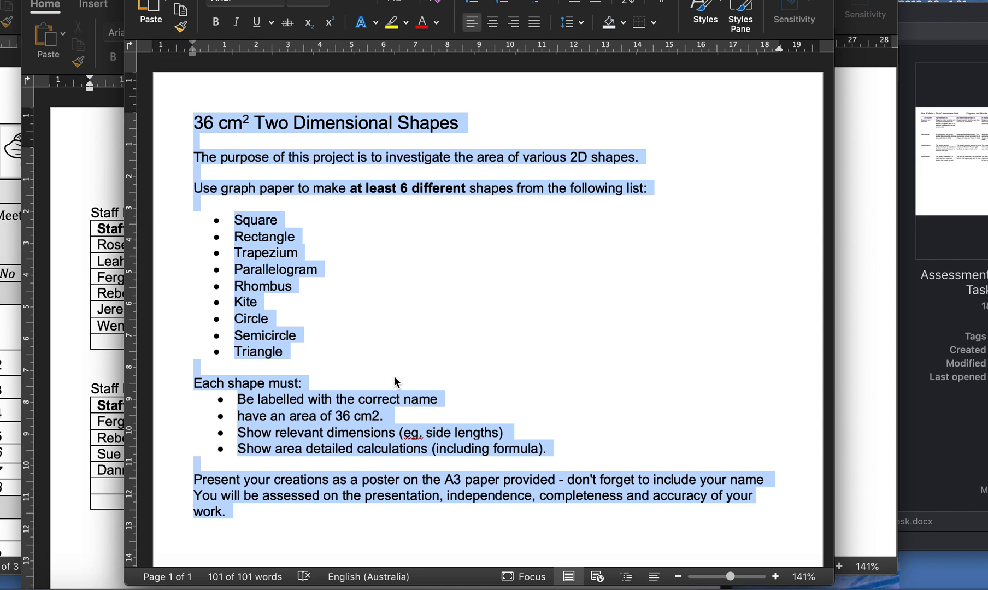
key(ctrl+Left)
key(ctrl+Left)
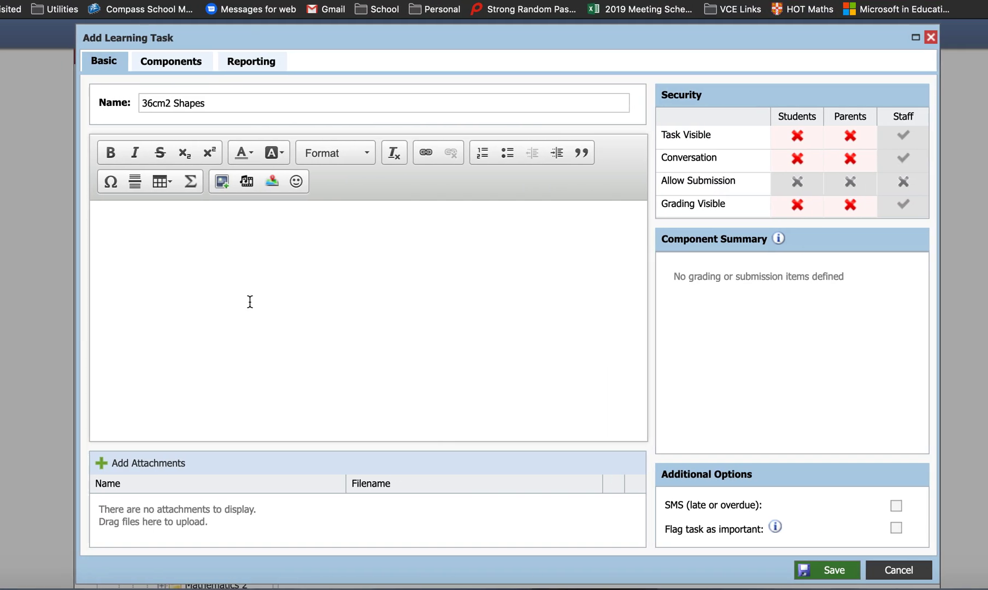
Paste the shapes task text into the description and make its title line Heading 2.
key(super+v)
scroll(246, 290, up, 5)
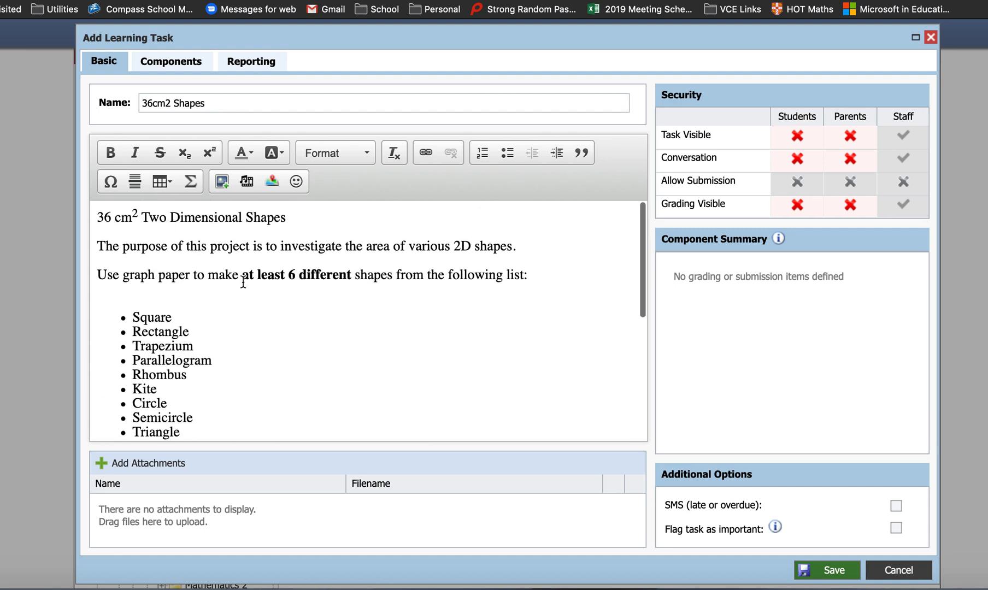
drag(297, 219, 94, 215)
click(365, 154)
click(348, 253)
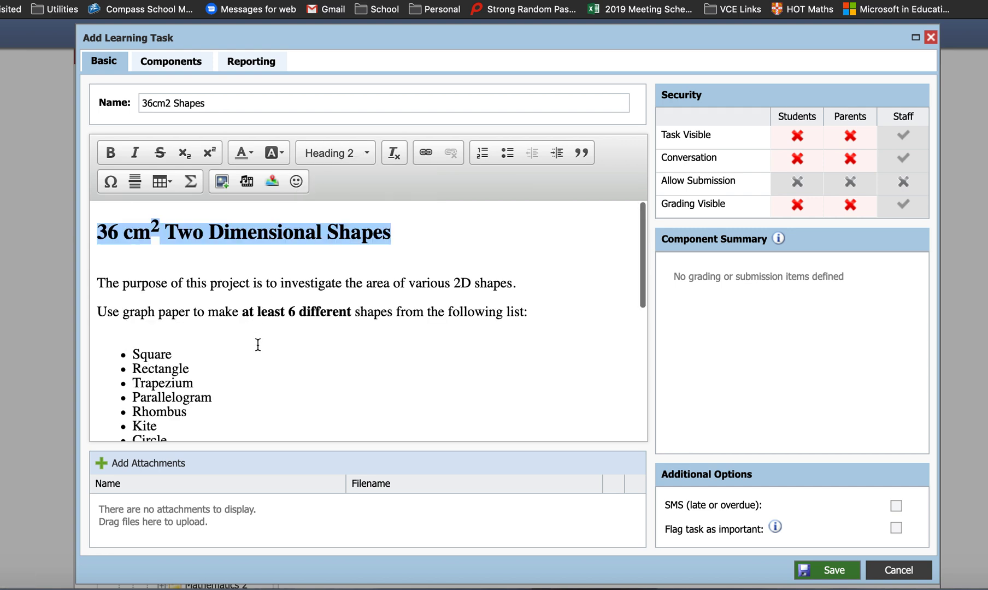
Review the pasted description and begin adding an attachment to the task.
scroll(258, 345, down, 5)
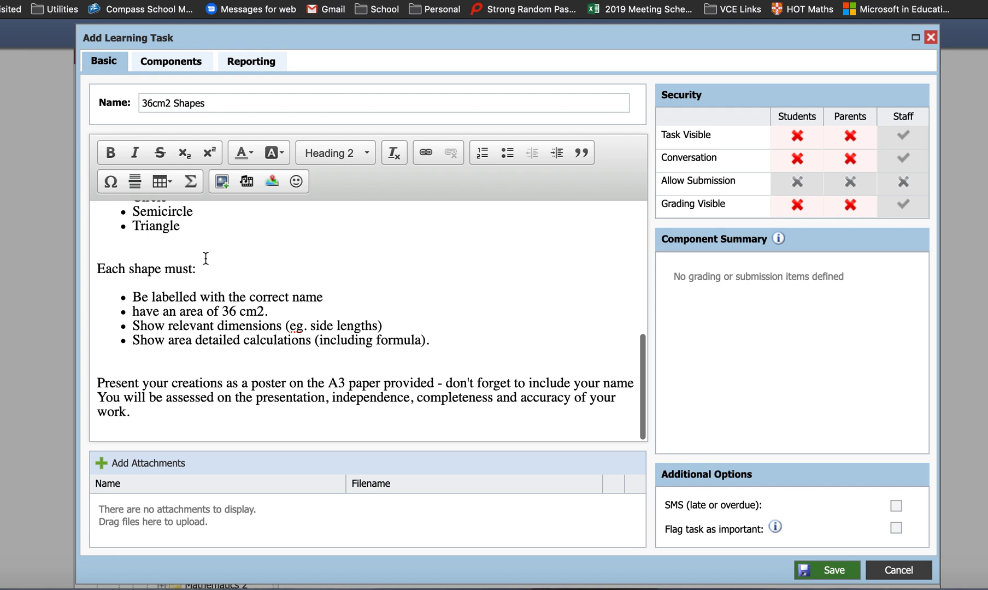
scroll(205, 258, down, 1)
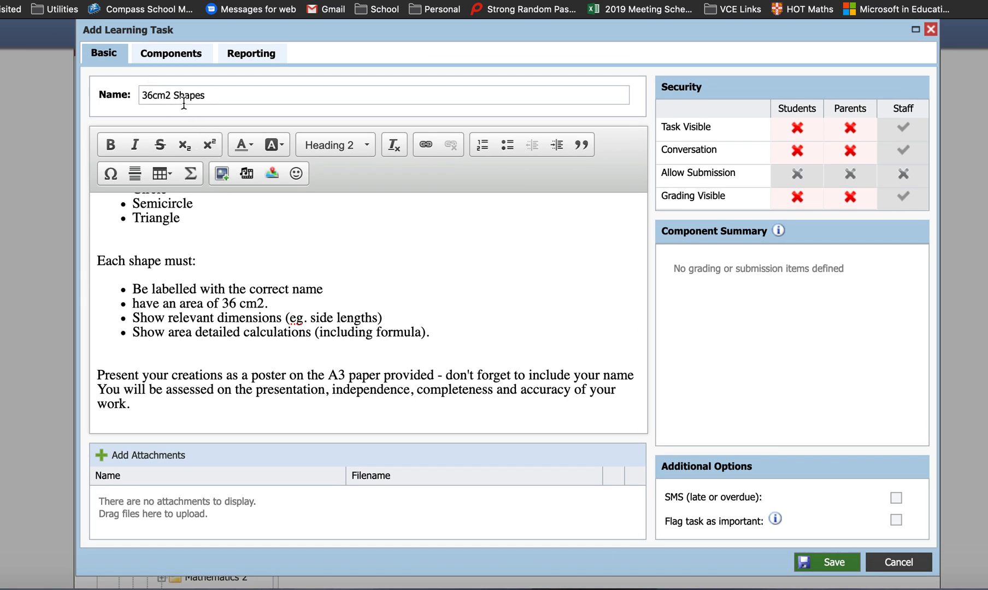
scroll(203, 263, down, 3)
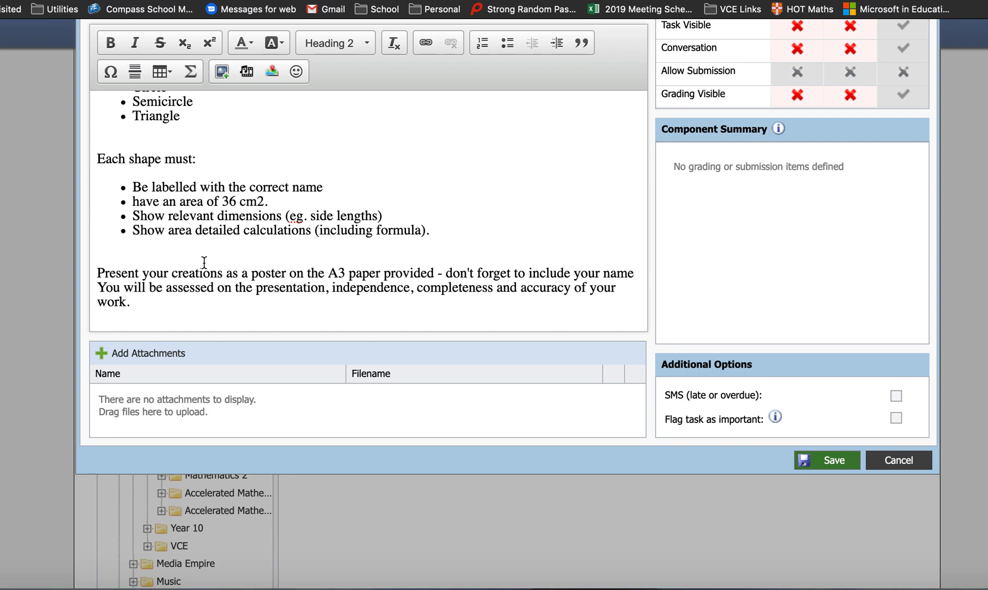
scroll(204, 263, up, 3)
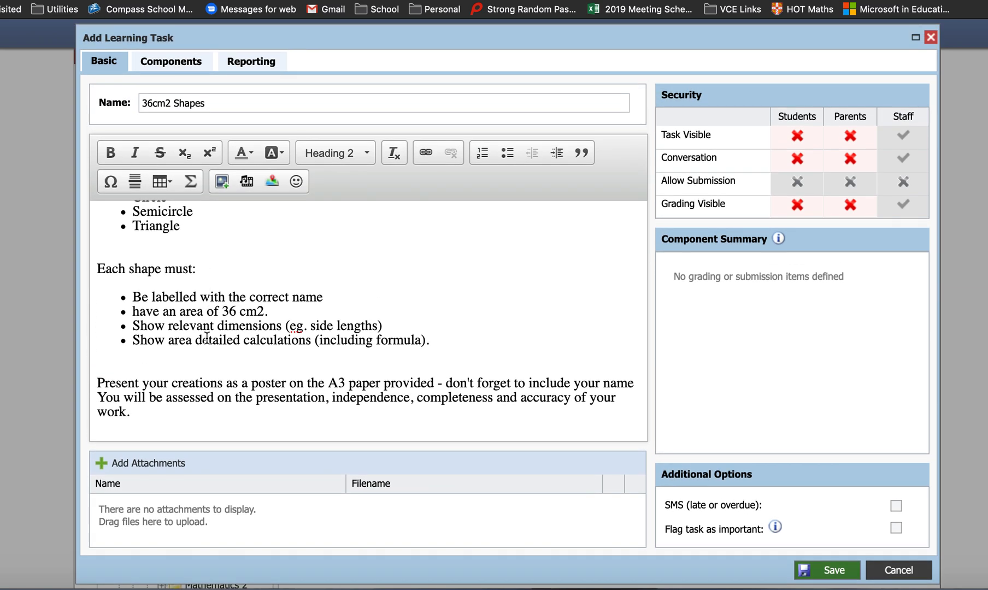
click(136, 465)
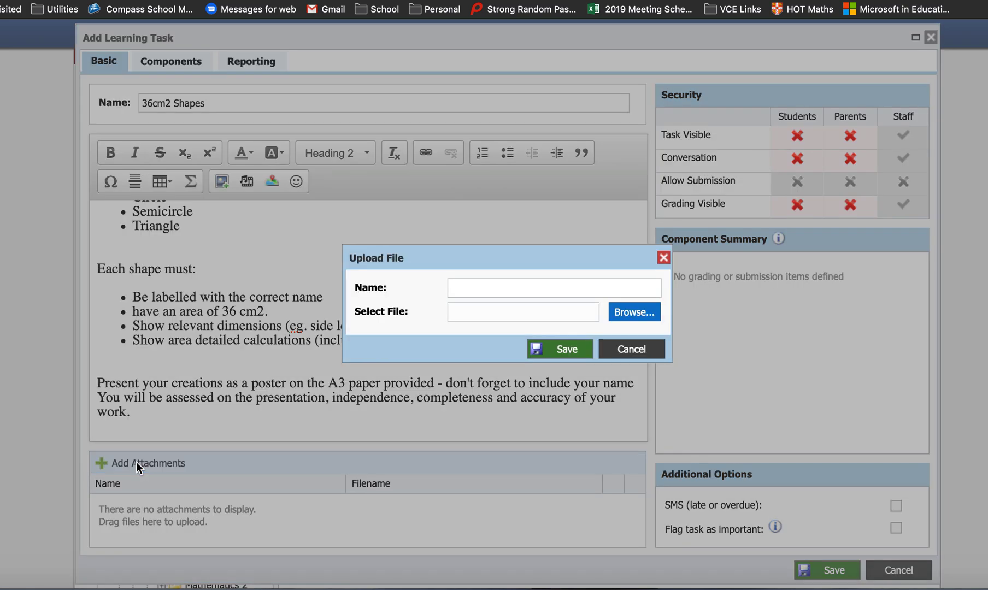
Upload AssessmentCriteria 36cm Task.docx from 9Maths > Length and Area as an attachment.
click(624, 312)
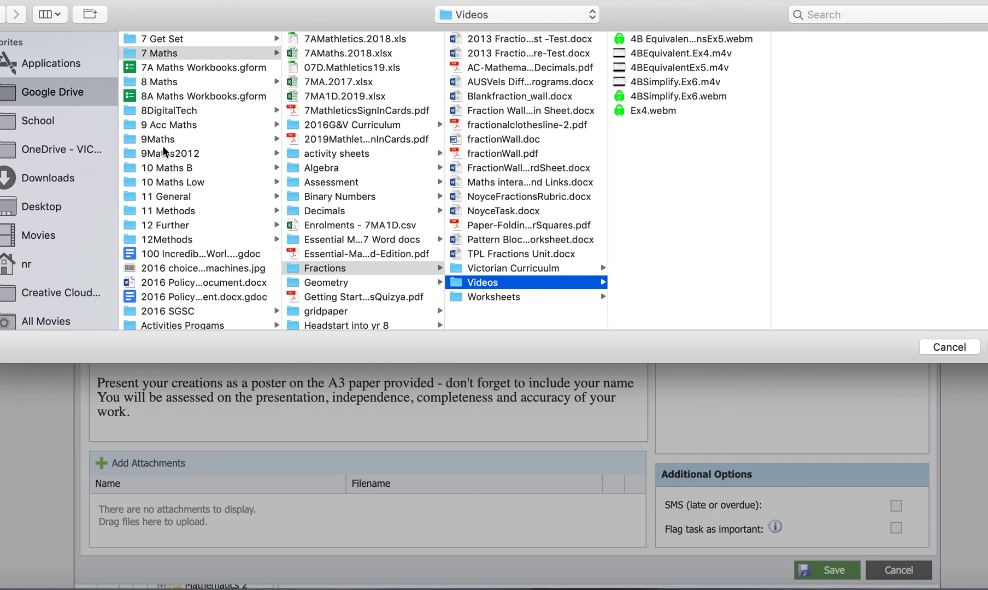
click(157, 139)
click(347, 97)
click(527, 54)
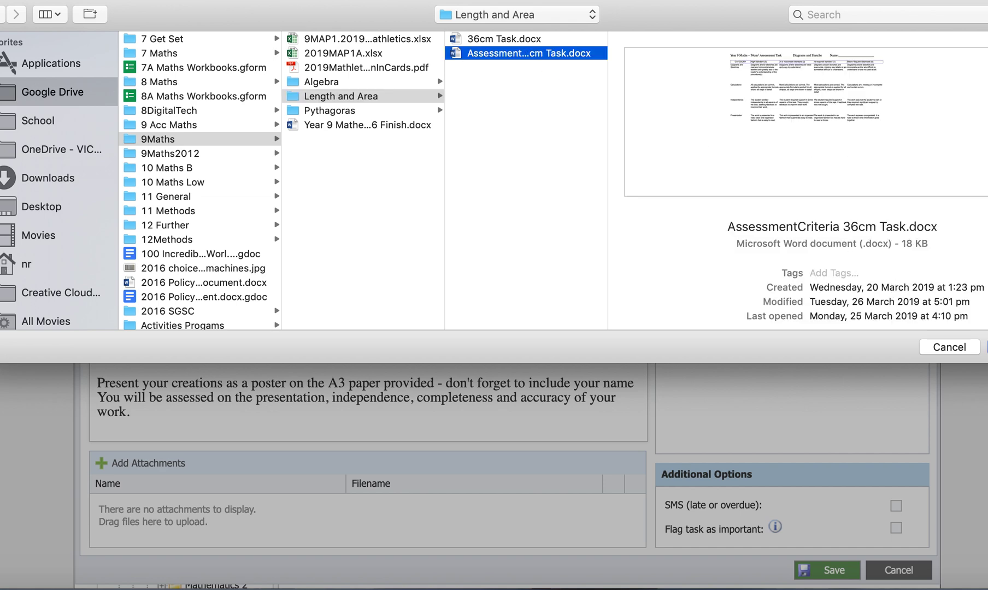
key(Return)
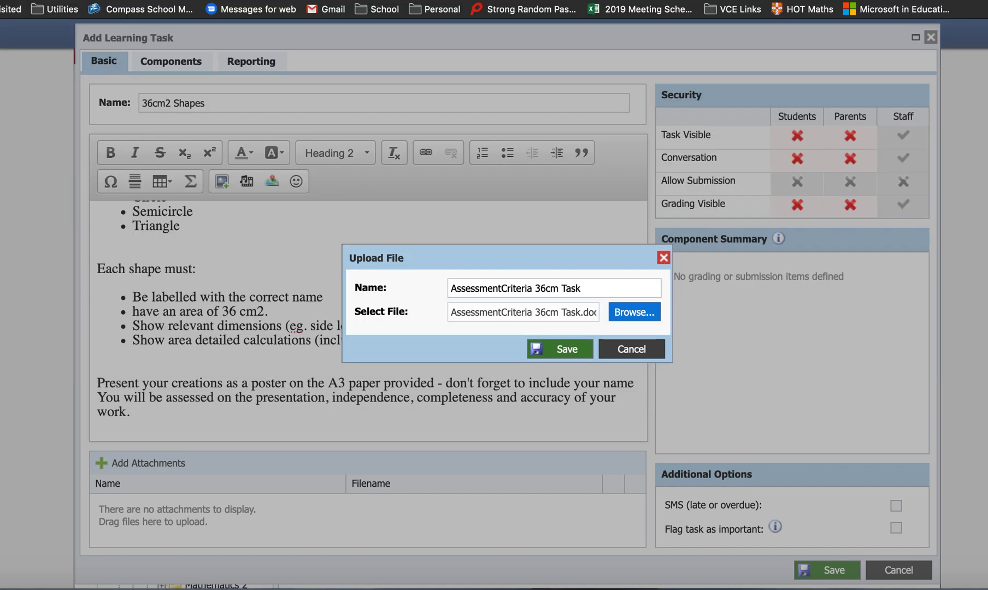
click(576, 349)
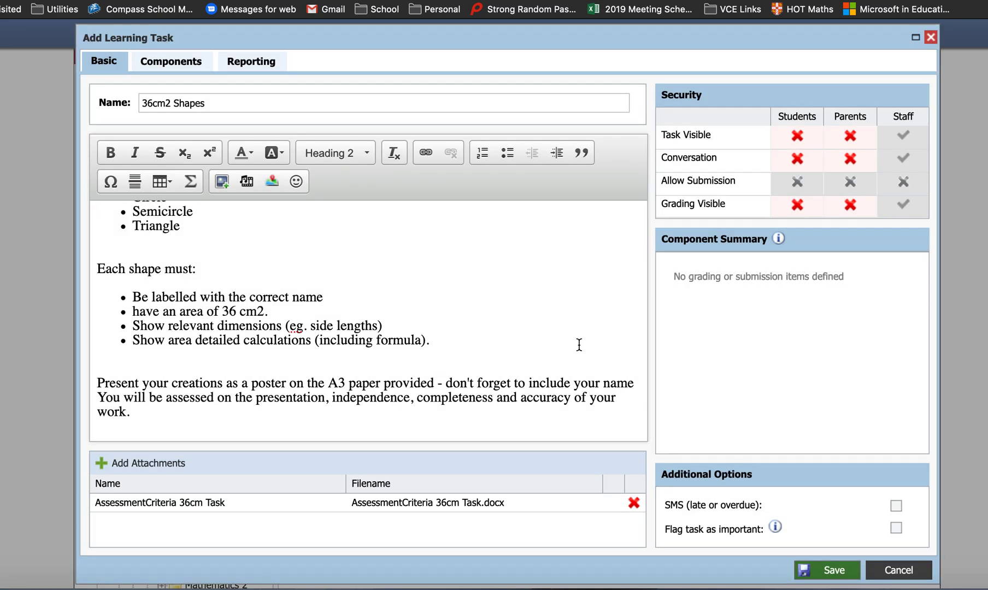
Upload 36cm Task.docx as a second attachment.
click(151, 464)
click(631, 312)
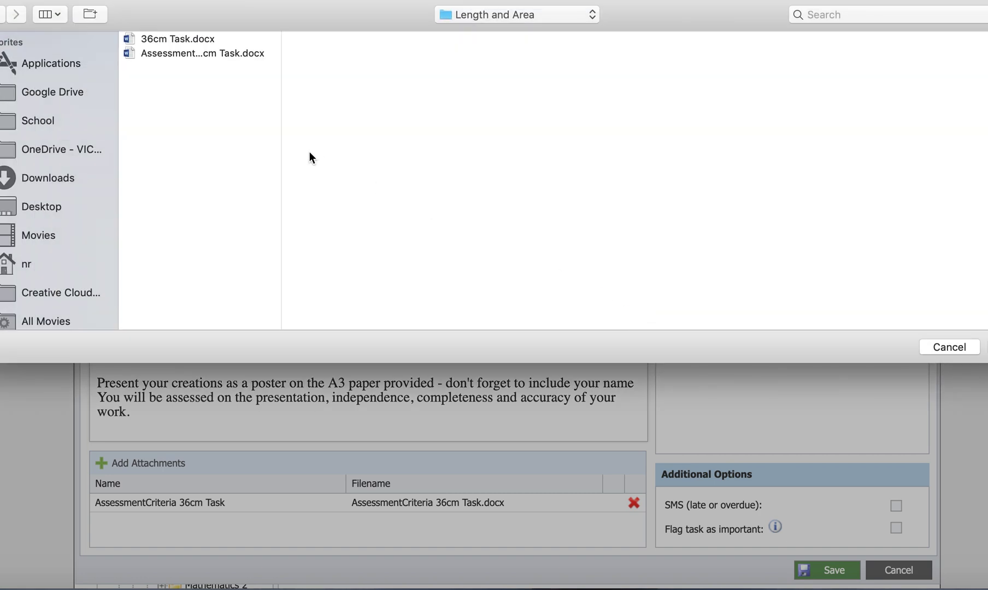
double_click(202, 38)
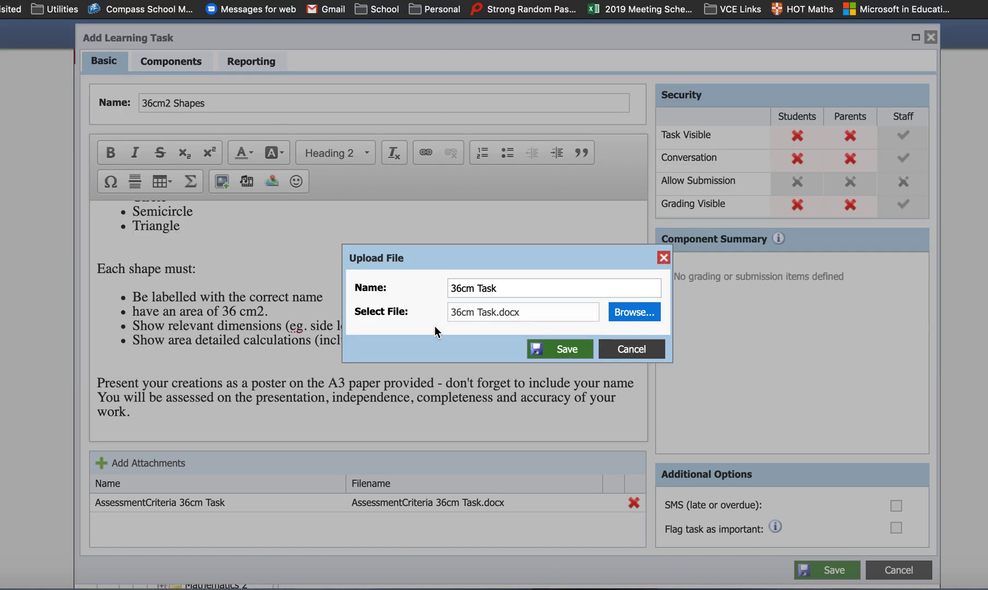
click(558, 350)
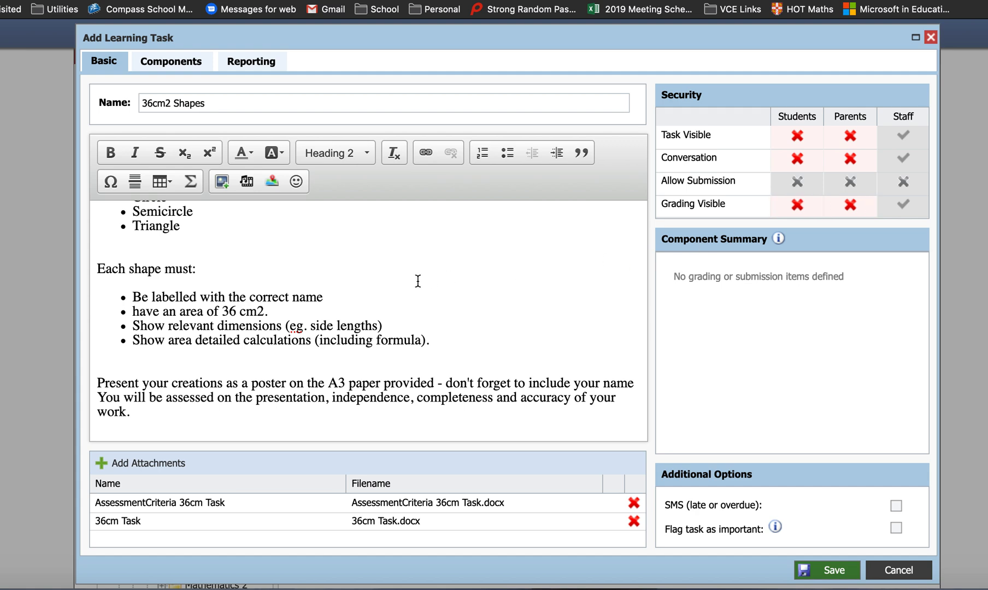
scroll(417, 281, up, 2)
scroll(417, 281, down, 5)
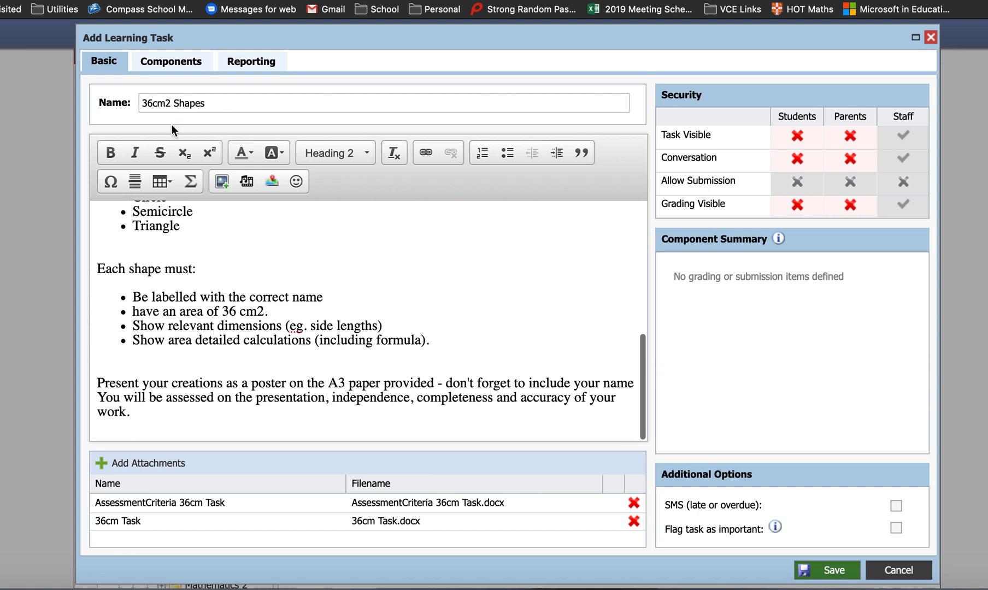
click(171, 62)
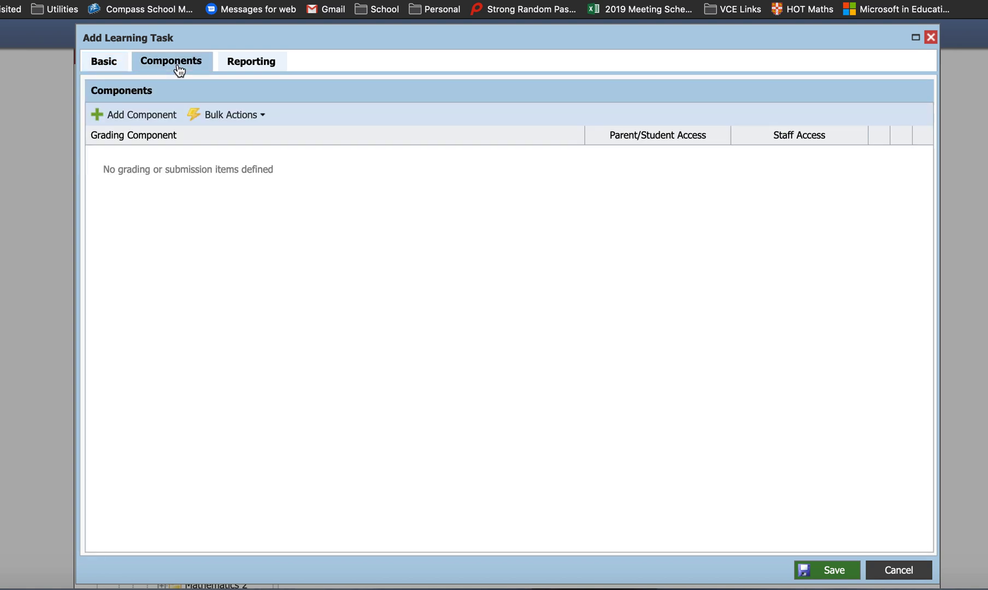
Add a File Upload submission component, then delete it.
click(148, 117)
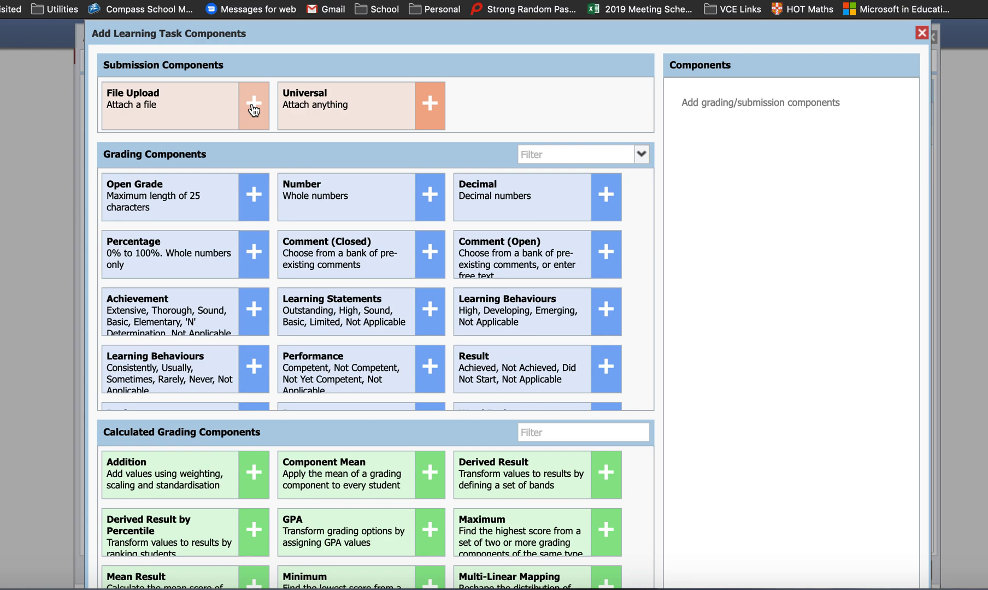
click(253, 107)
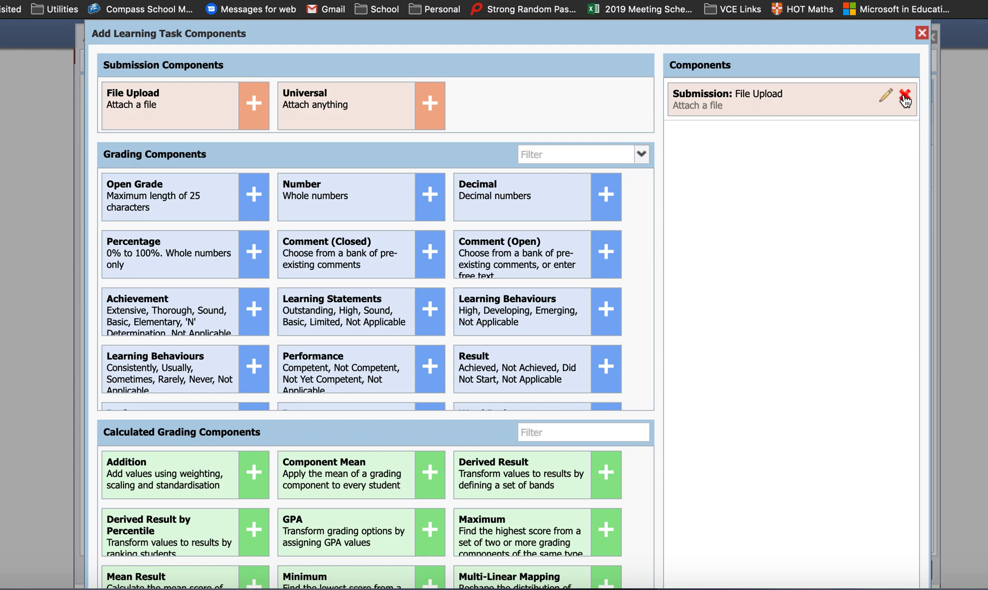
click(905, 98)
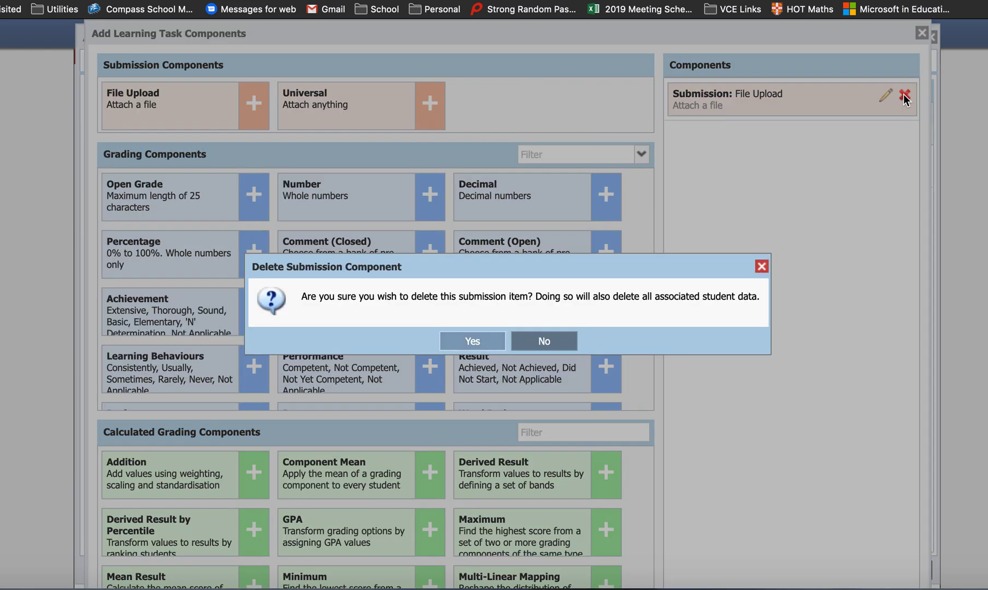
click(477, 339)
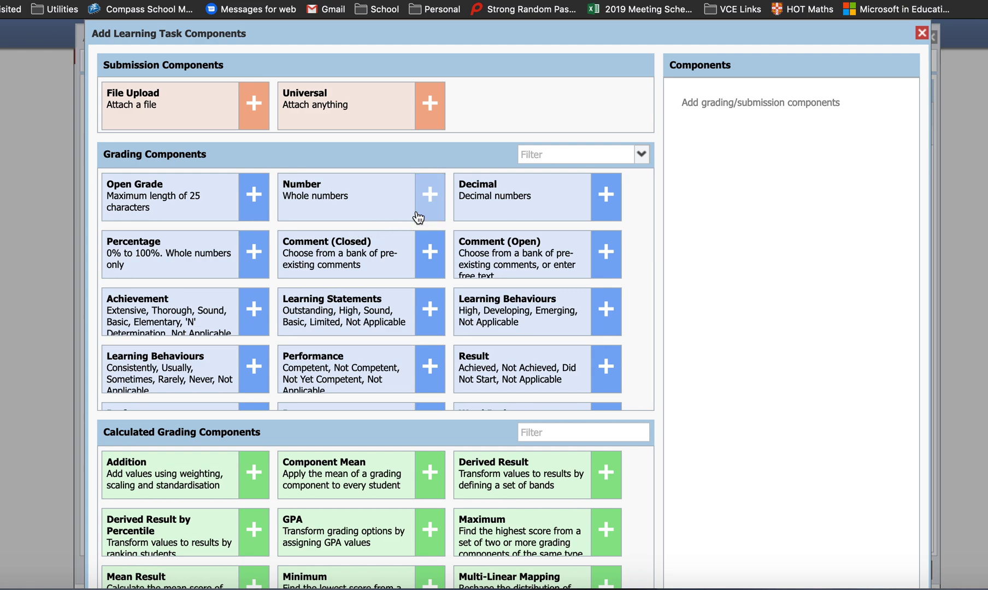
Add four Number grading components and select the first one's default name for renaming.
click(430, 194)
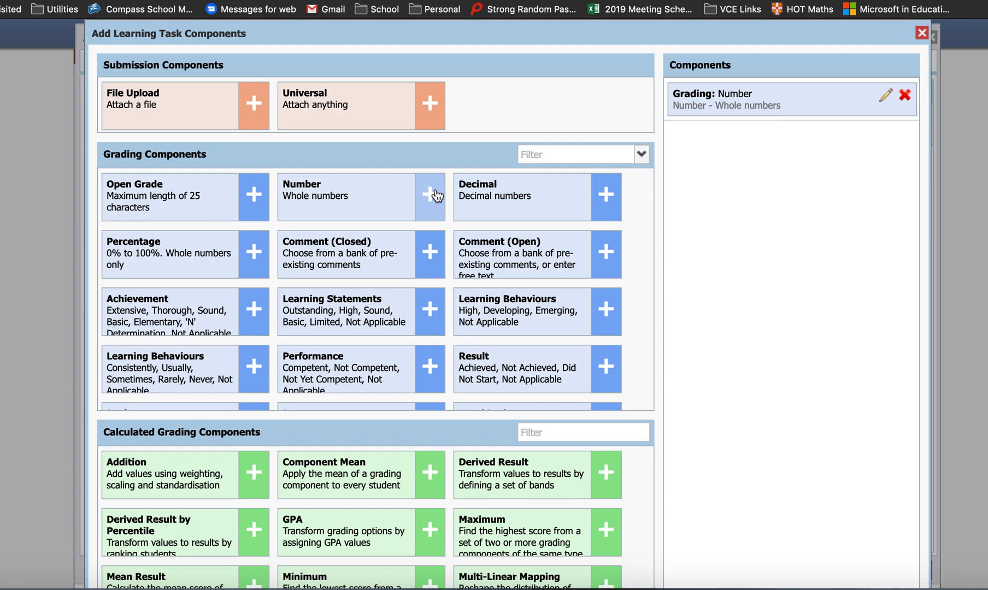
click(437, 201)
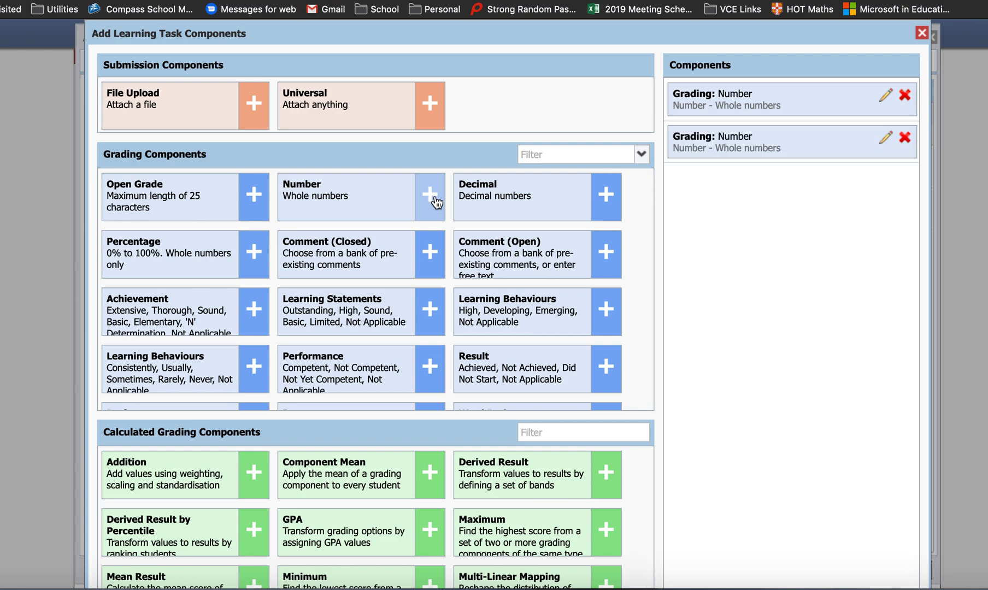
click(436, 201)
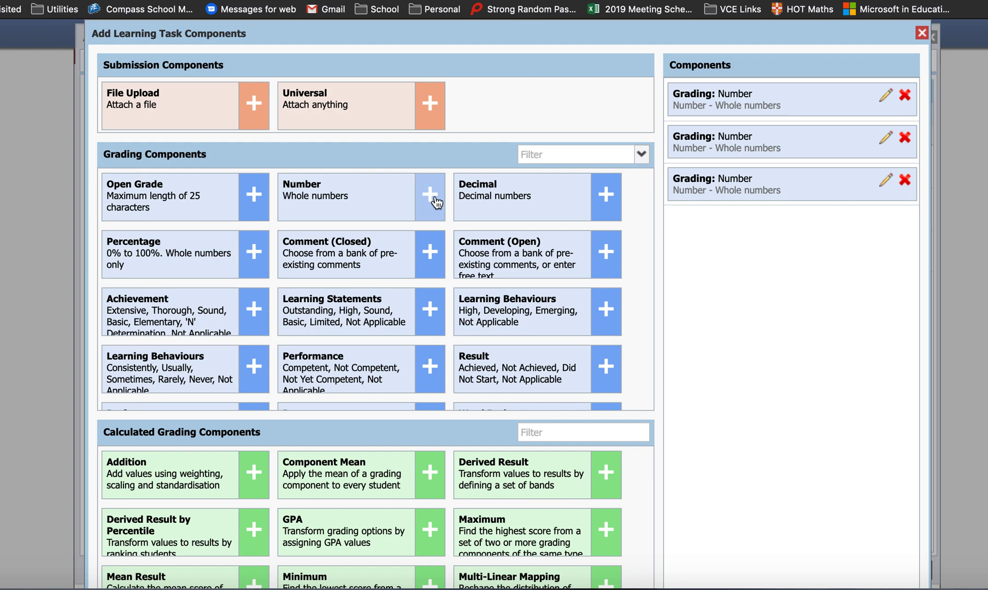
click(436, 201)
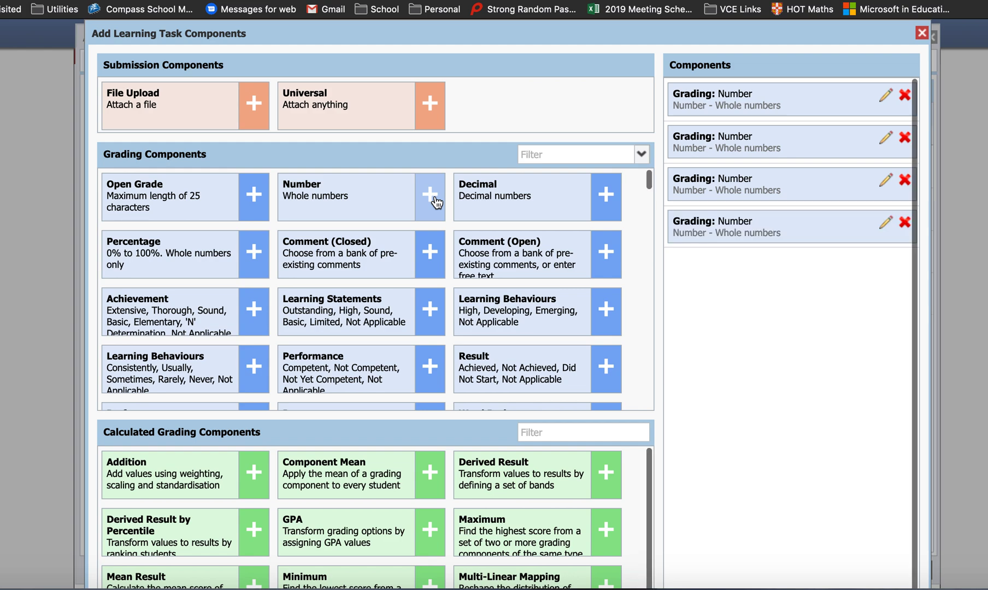
click(886, 93)
click(448, 259)
double_click(448, 259)
Name the first criterion 'Diagrams ans Sketches' with a 0 to 3 score range.
text(Diagr)
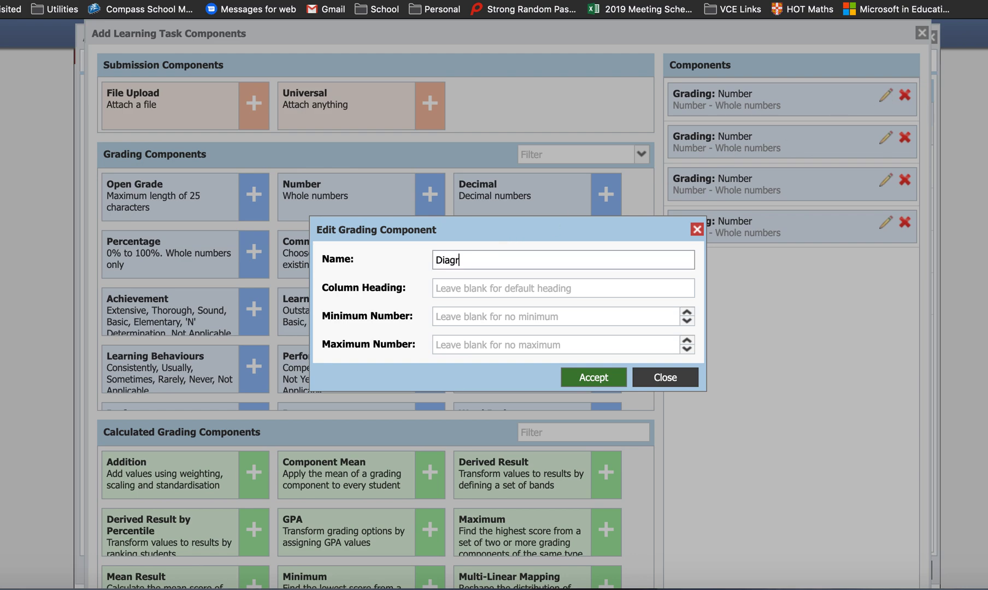
text(ams ans Sketches)
click(687, 312)
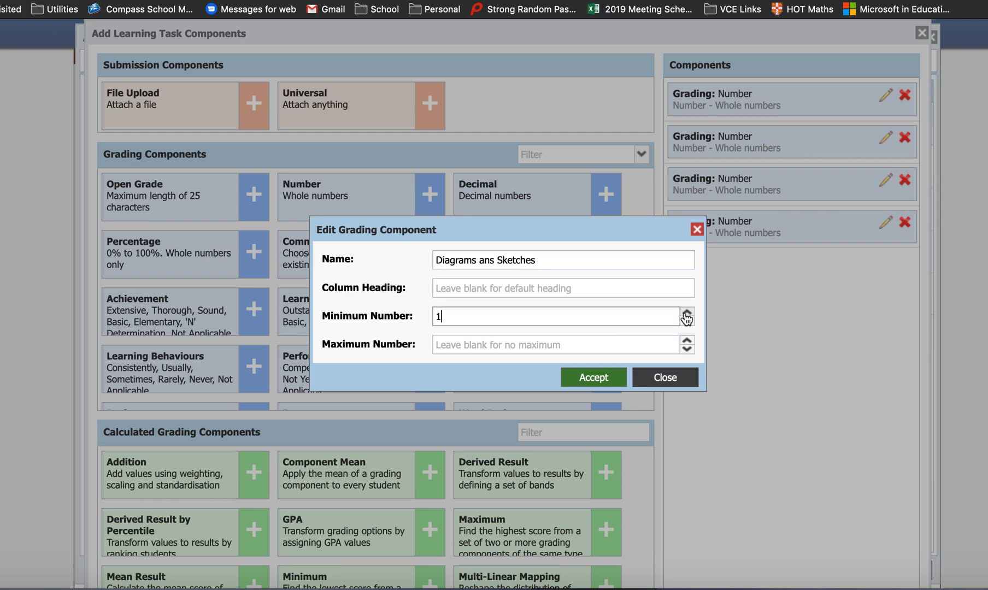
click(687, 321)
click(686, 341)
click(686, 340)
click(687, 341)
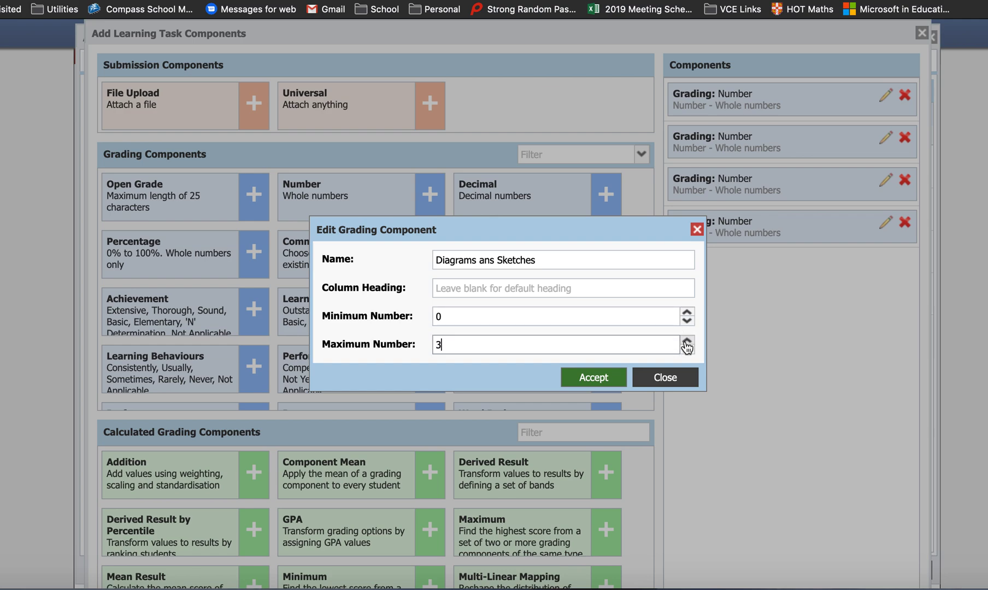
click(607, 382)
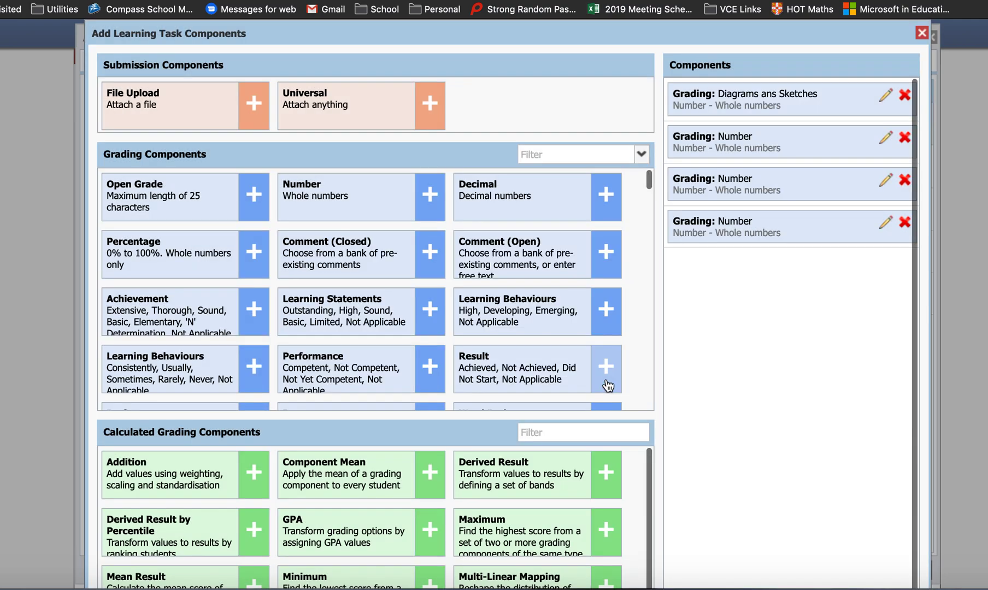
Rename the second component 'Calculations', scored 0 to 3.
click(885, 138)
double_click(527, 257)
text(Cal)
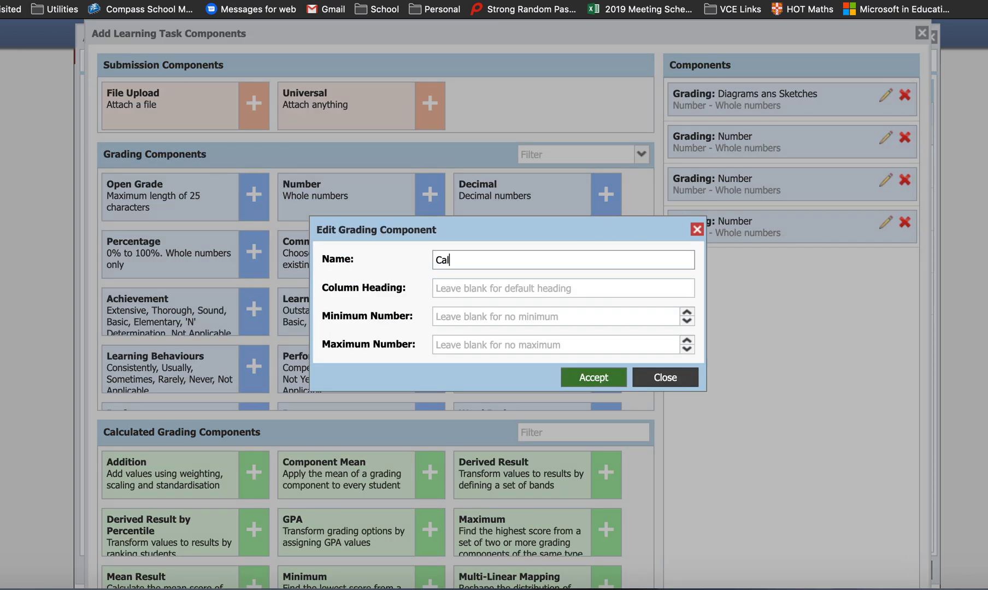
text(culations)
click(686, 312)
click(687, 320)
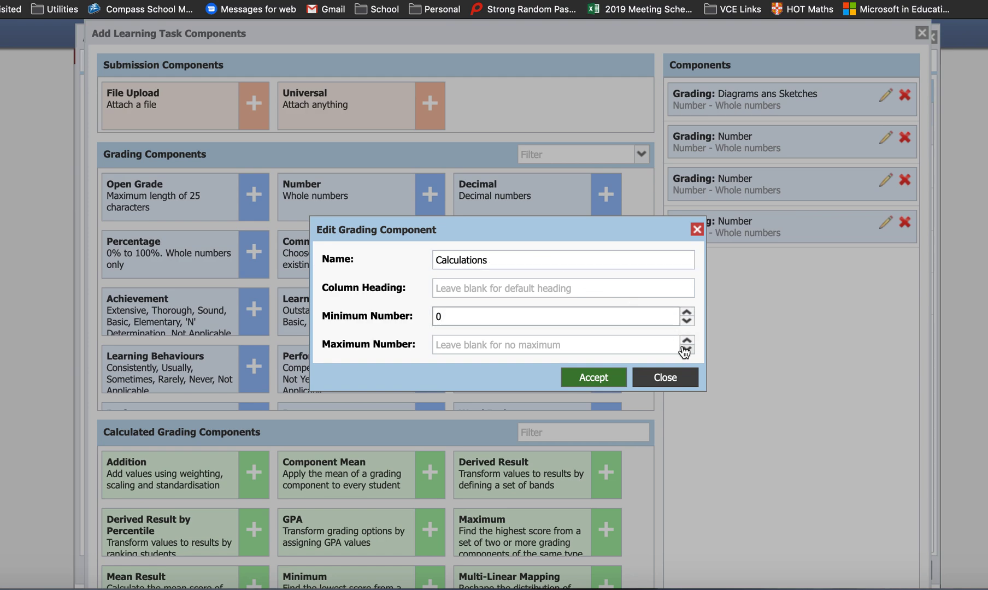
click(663, 345)
text(3)
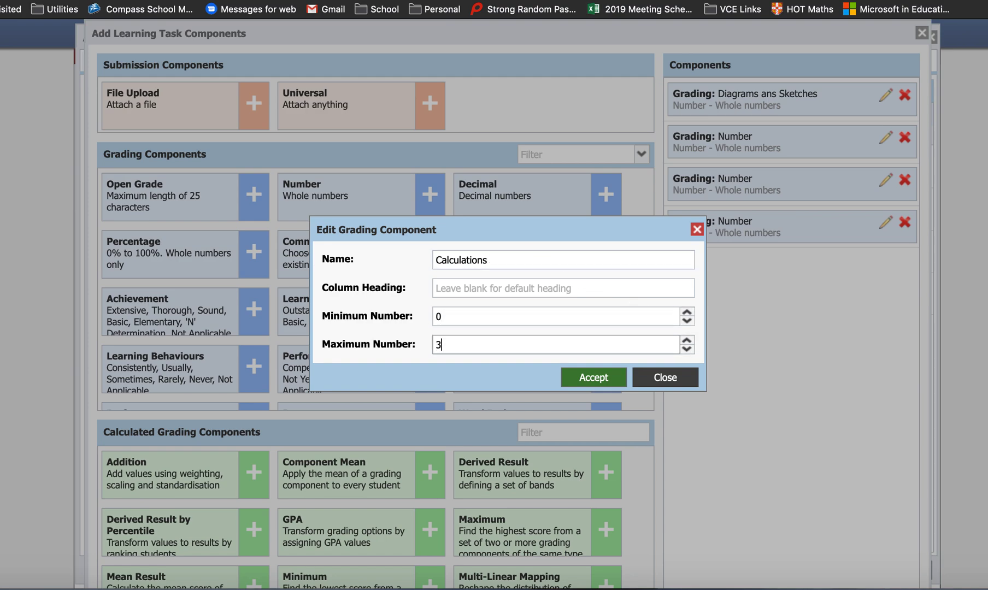
click(601, 379)
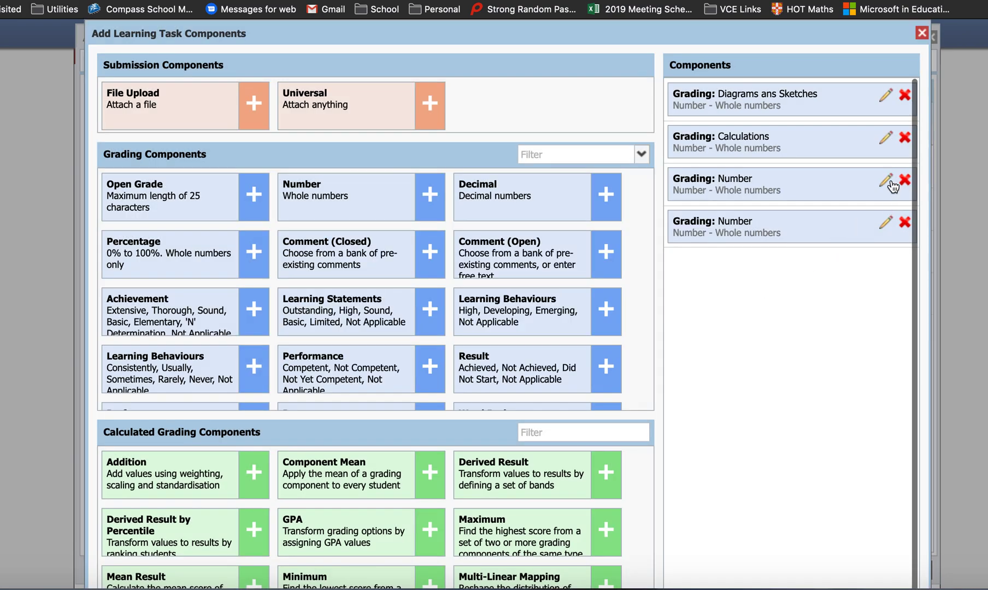
Rename the third component 'Mathematical Logic', scored 0 to 3.
click(886, 180)
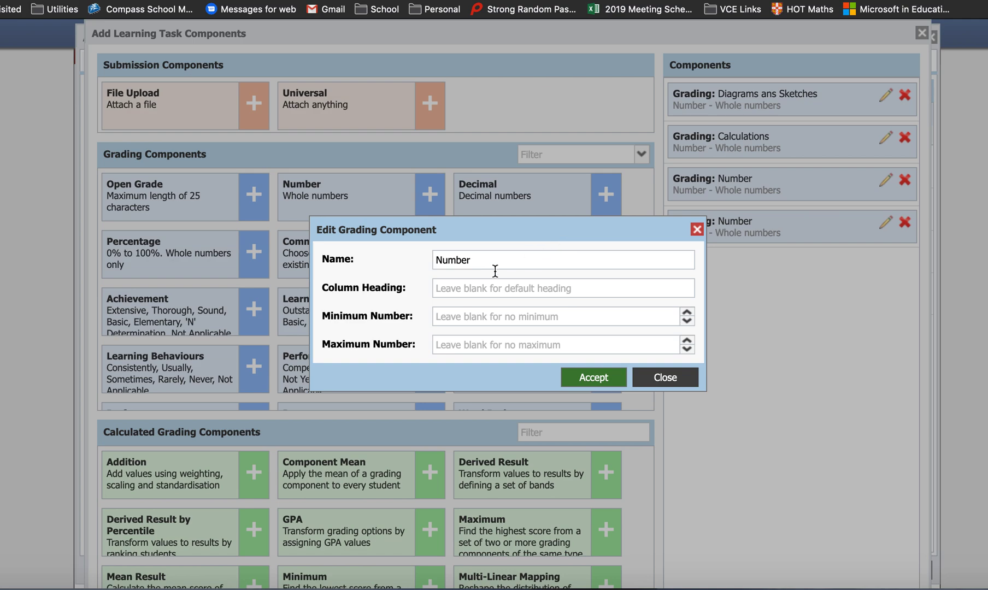
double_click(456, 260)
text(Mathematical Logic)
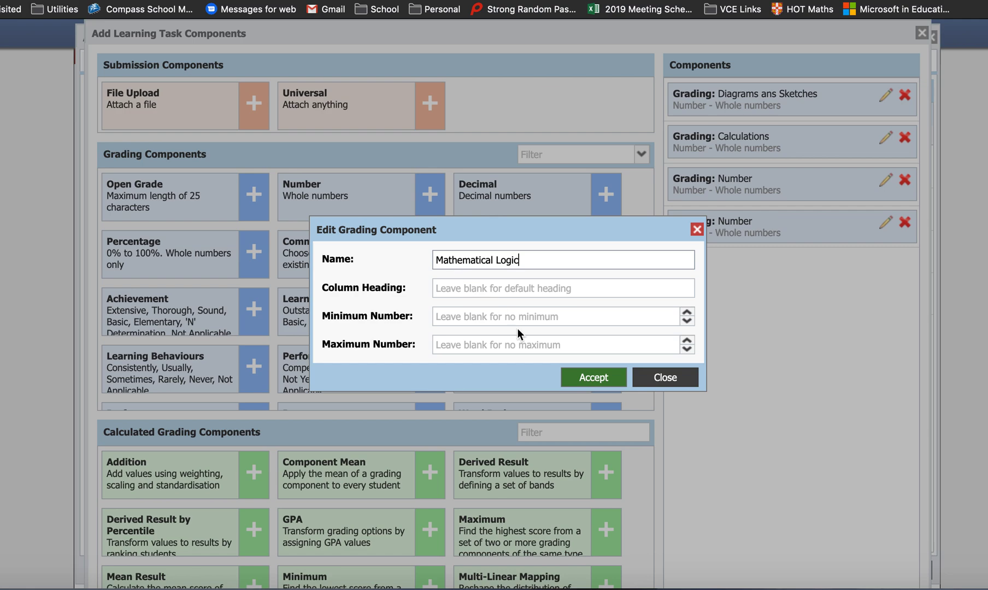
click(662, 318)
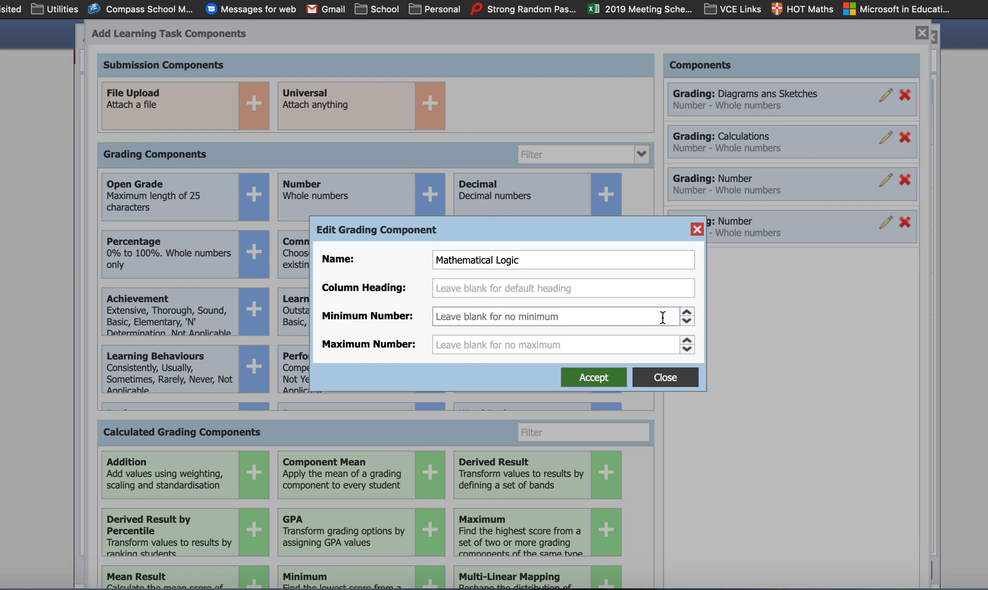
text(0)
click(591, 345)
text(3)
click(593, 378)
Rename the fourth component 'Presentation', scored 0 to 3.
click(886, 222)
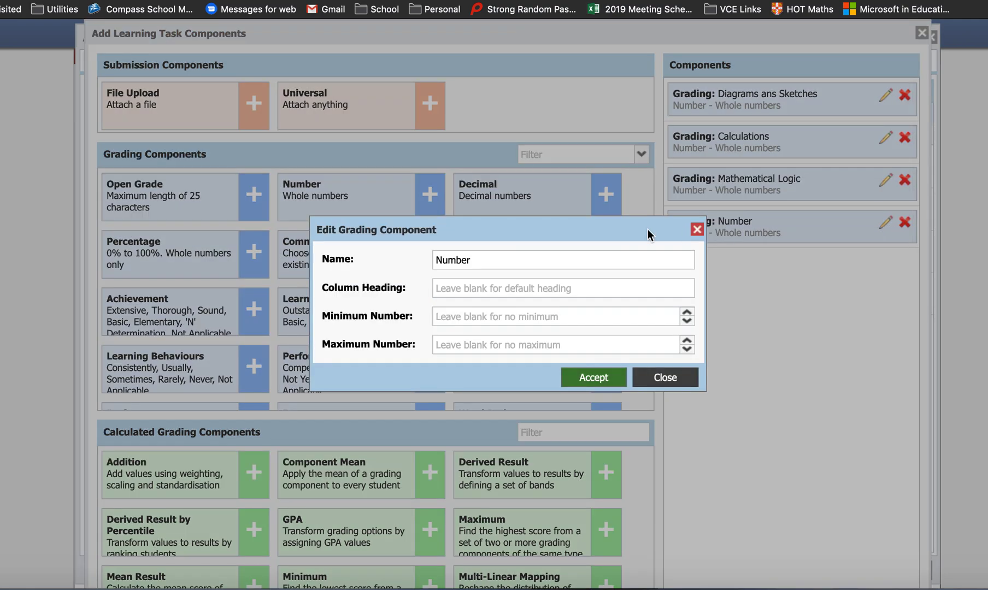
double_click(451, 260)
text(Presentation)
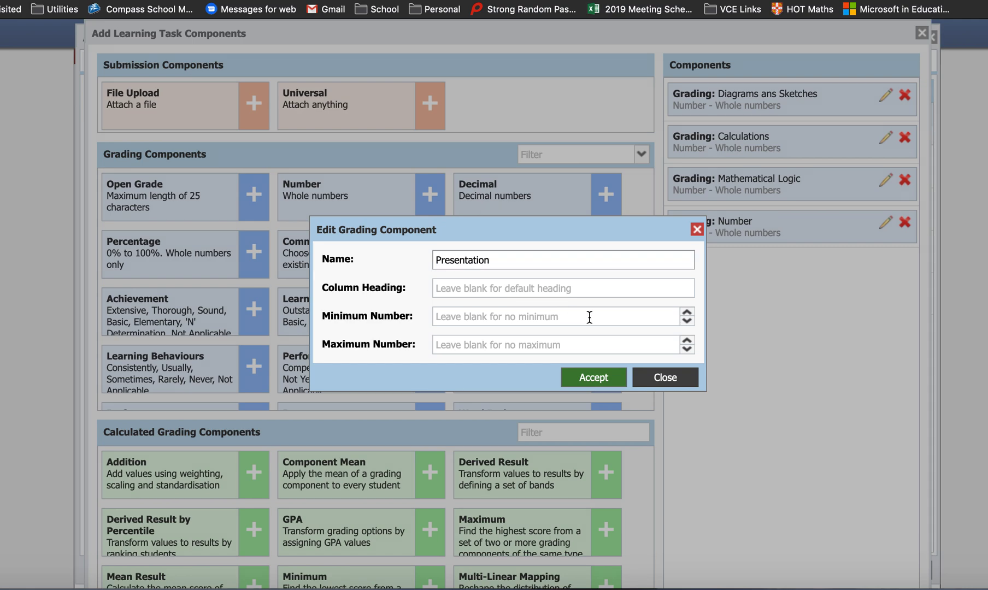
click(589, 317)
text(0)
click(568, 344)
text(3)
click(605, 382)
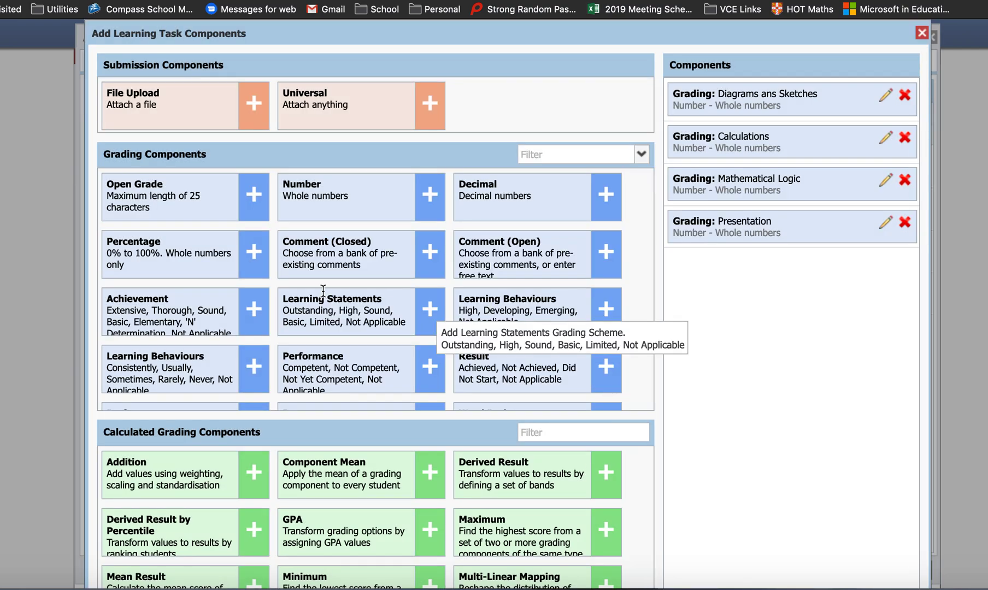
Start a new Addition calculated grade and view its component list.
scroll(188, 267, down, 2)
scroll(189, 266, down, 3)
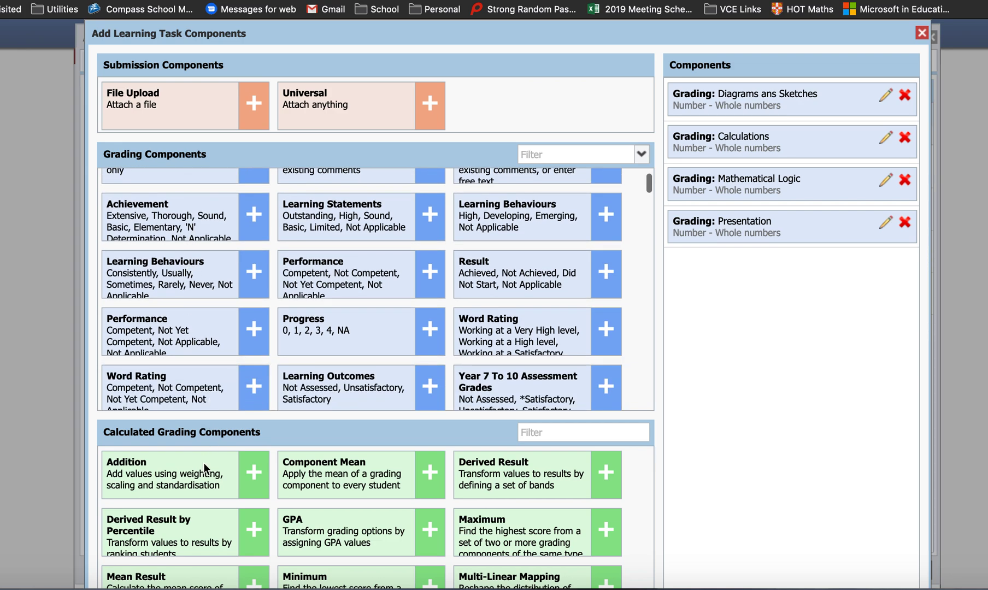
scroll(202, 462, down, 2)
scroll(204, 463, up, 2)
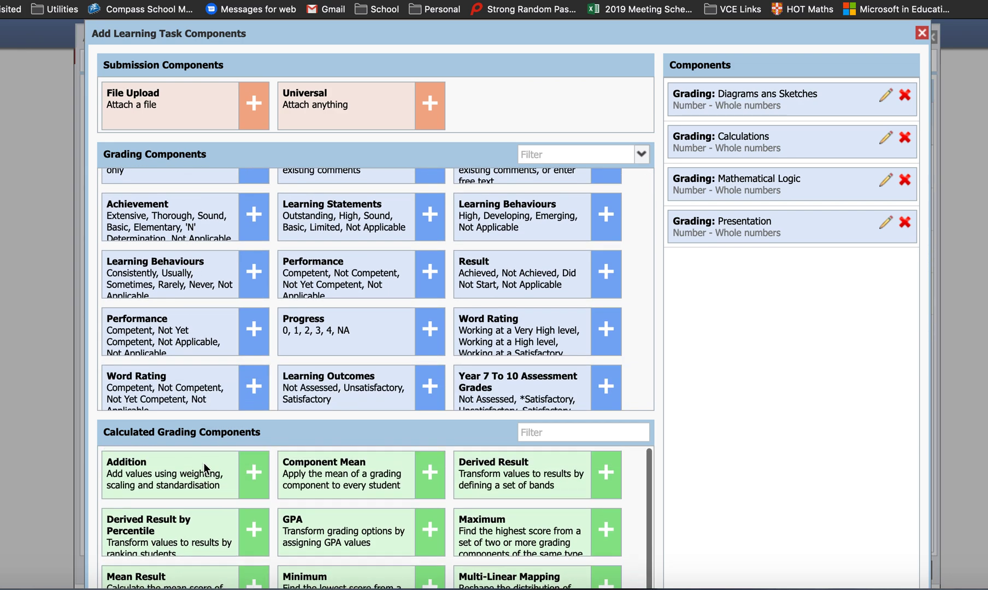
click(259, 478)
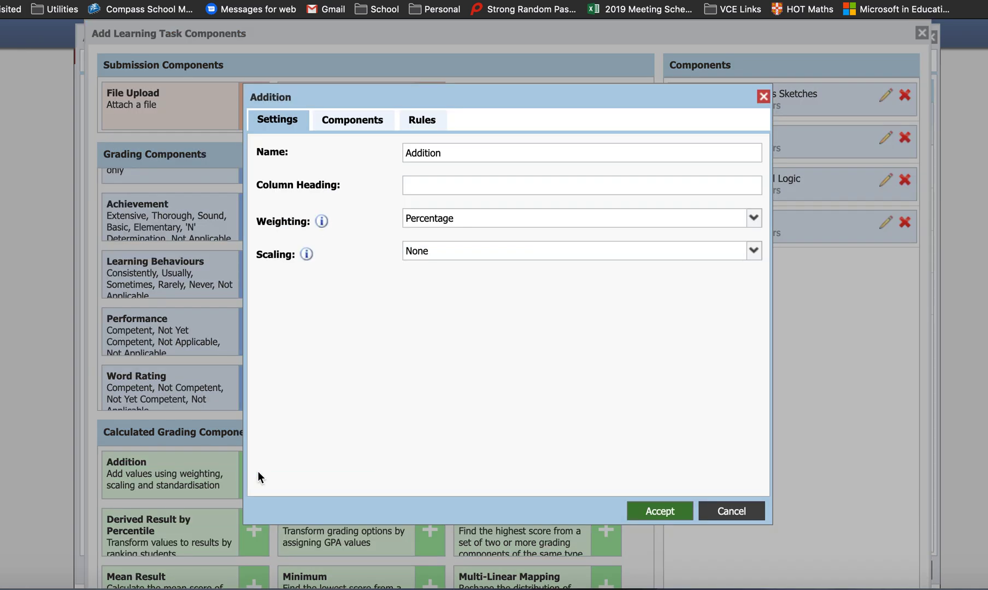
click(365, 121)
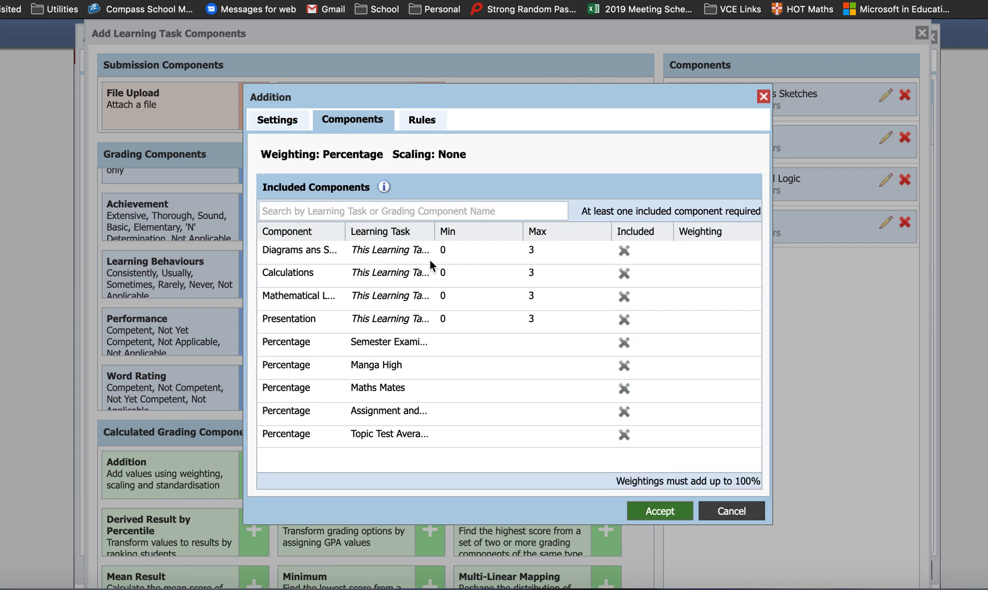
Include all four criteria with 0 decimal places and try to save the Addition grade.
click(625, 250)
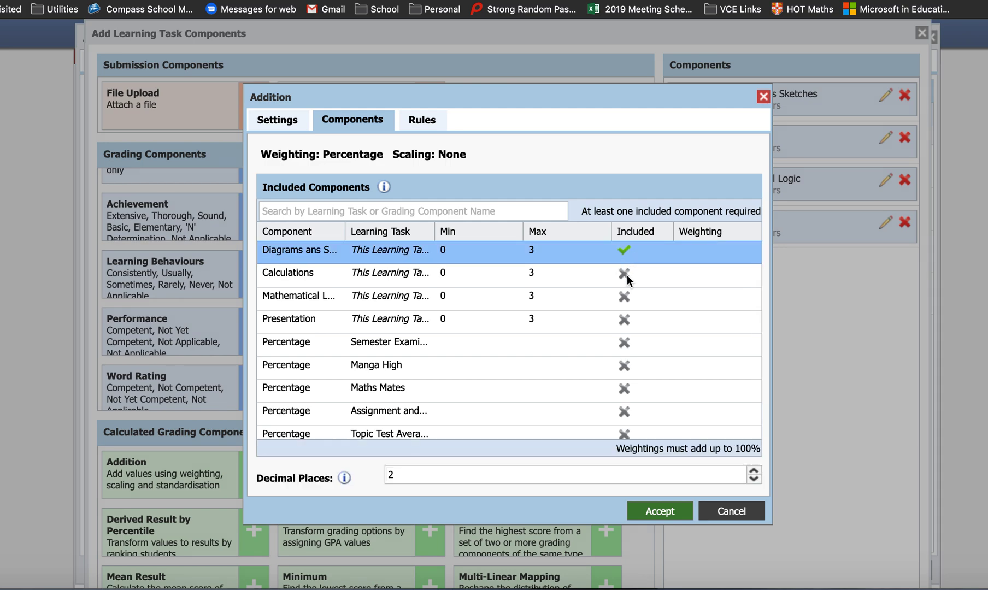
click(627, 275)
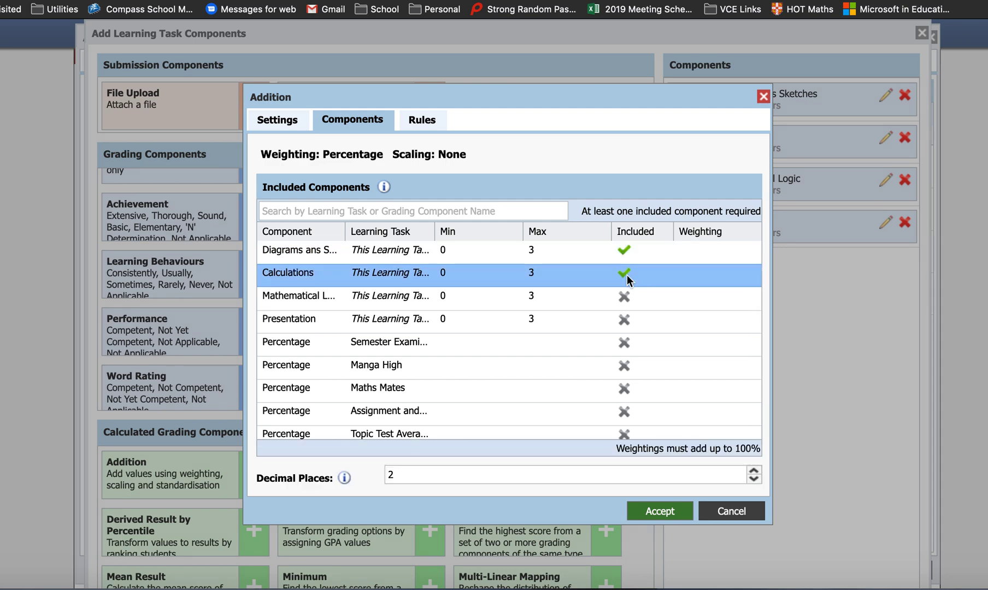
click(626, 304)
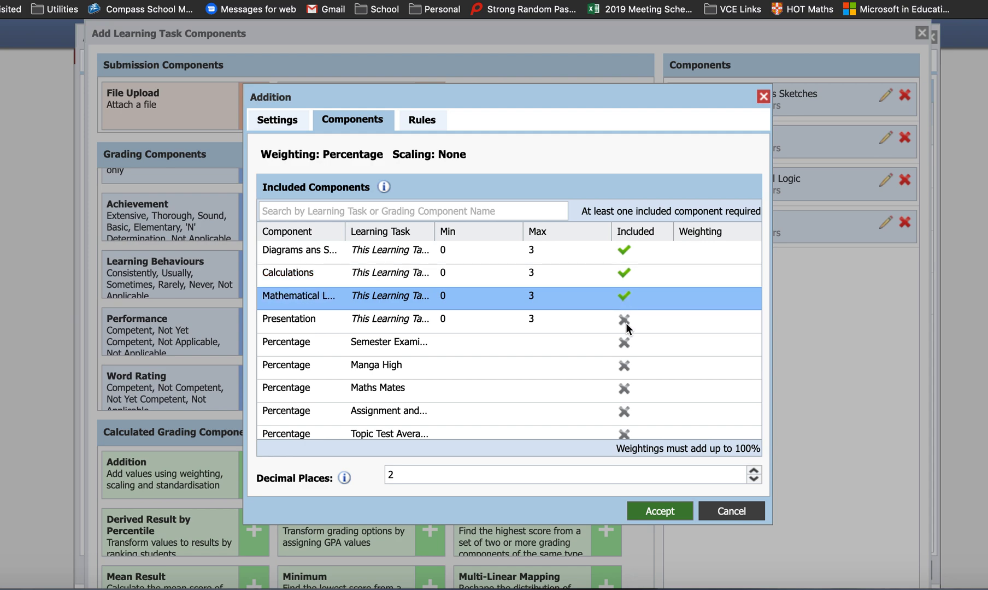
click(627, 326)
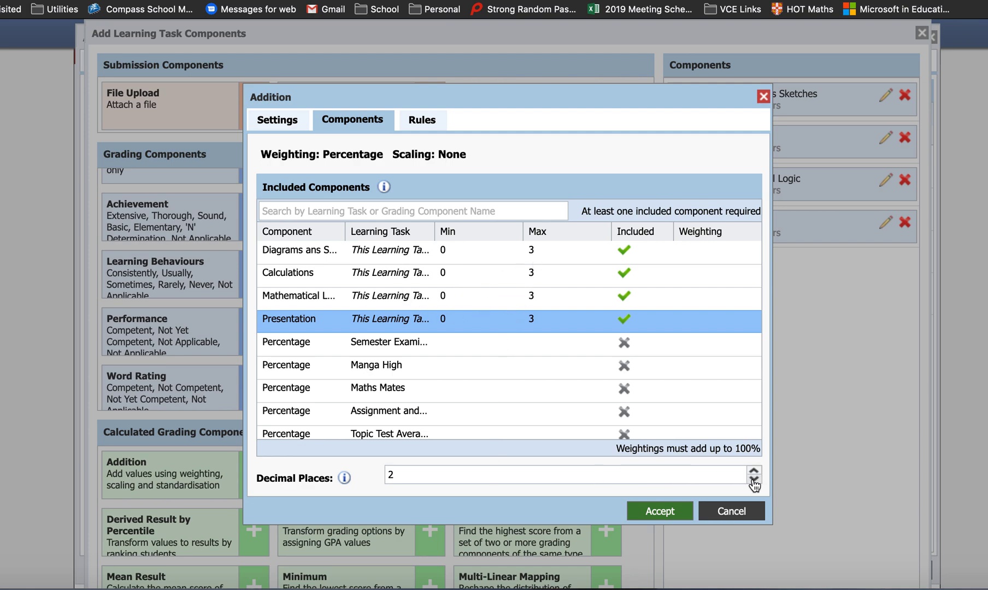
click(754, 479)
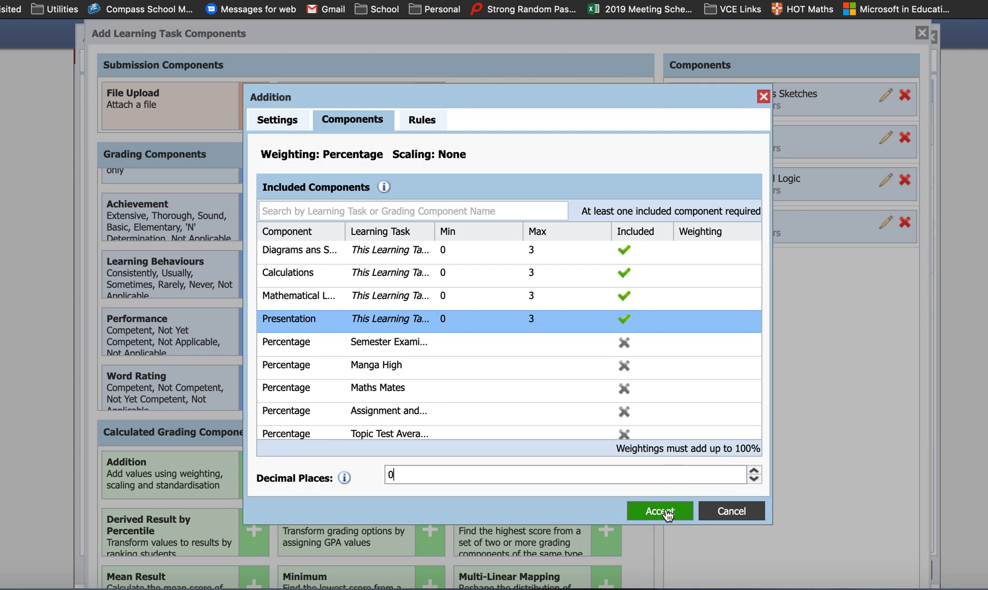
click(664, 511)
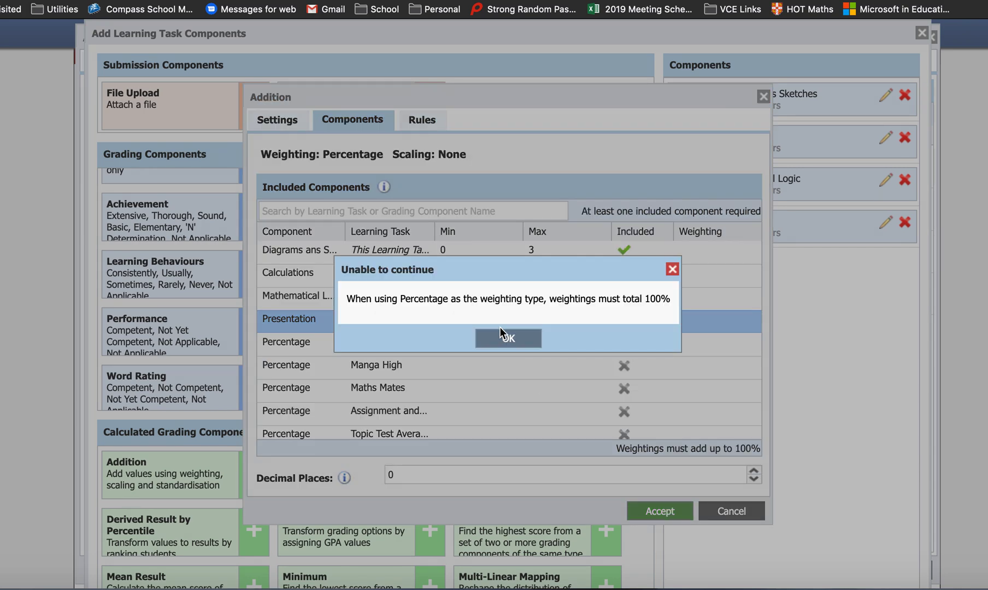
Dismiss the weighting error and weight Diagrams ans Sketches and Calculations at 25% each.
click(514, 339)
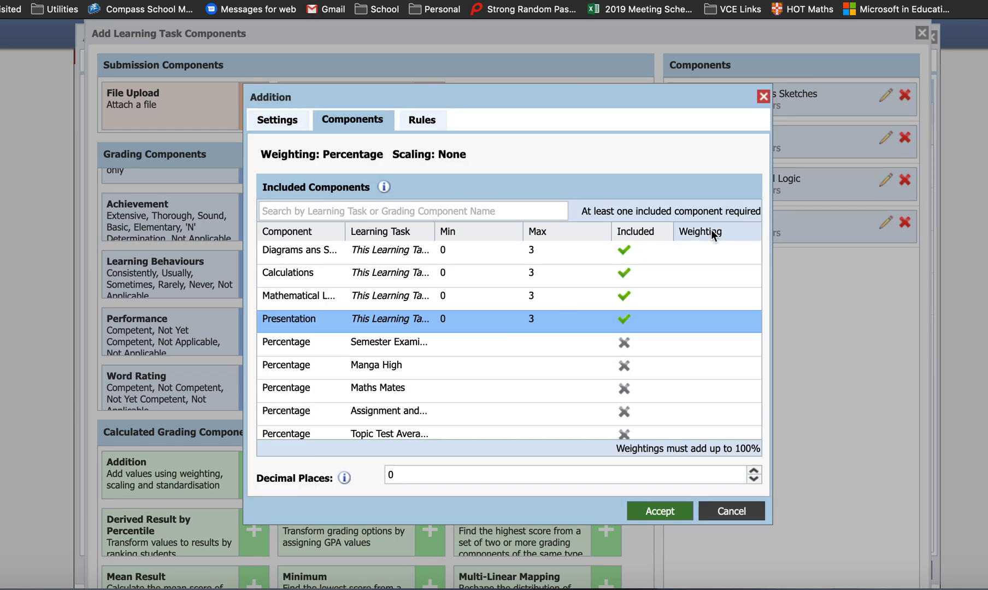
click(710, 252)
text(25)
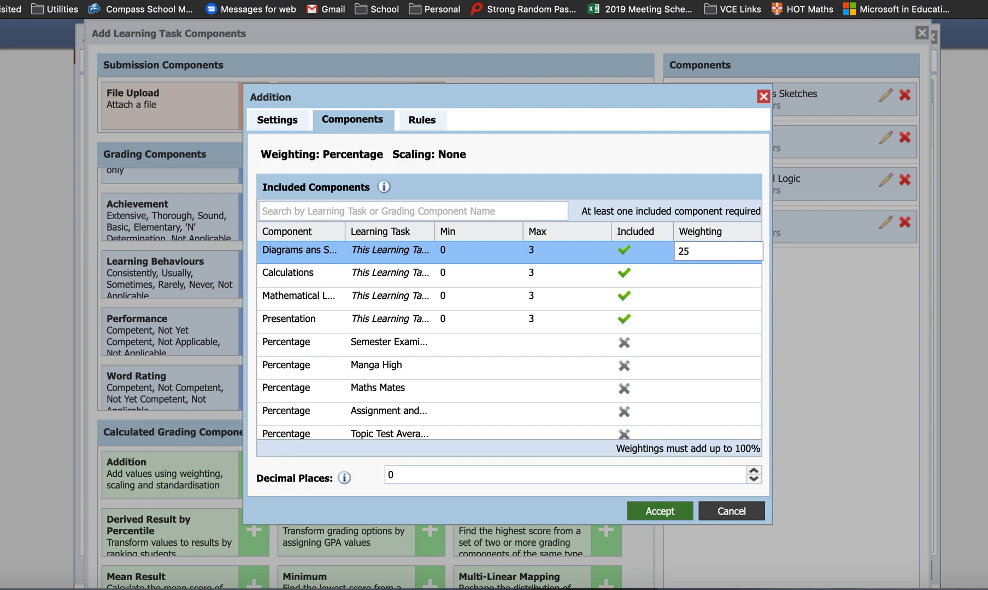
click(716, 283)
click(714, 281)
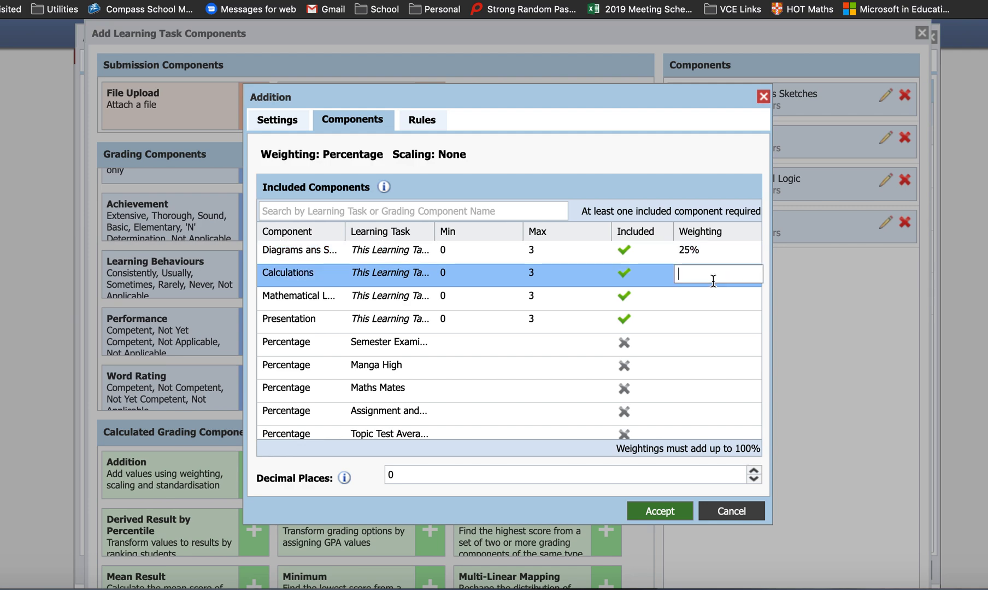
text(25)
click(718, 299)
Weight Mathematical Logic and Presentation at 25% each and save the Addition grade.
click(717, 297)
text(25)
click(712, 323)
click(713, 324)
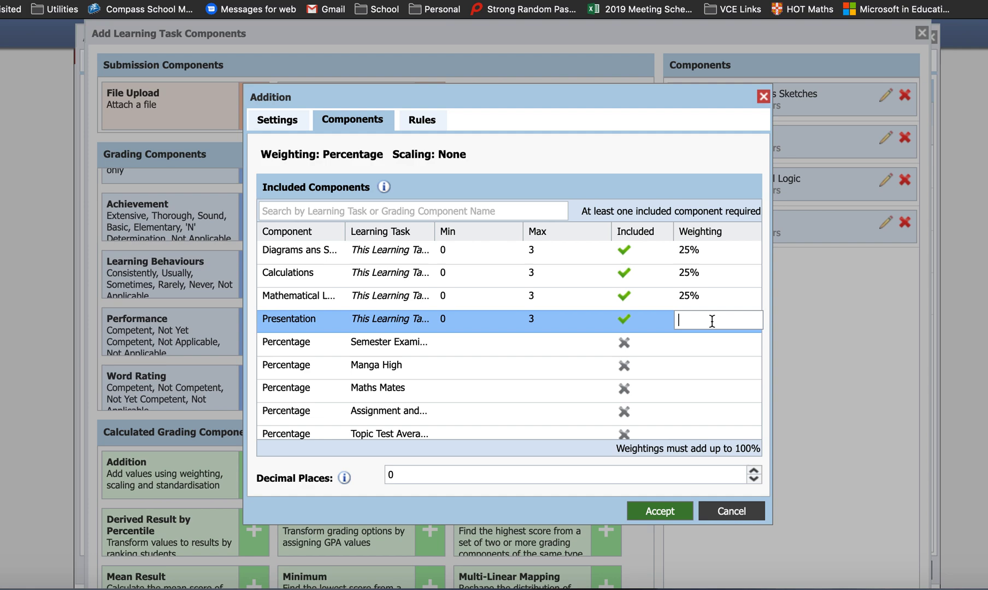
text(25)
click(660, 329)
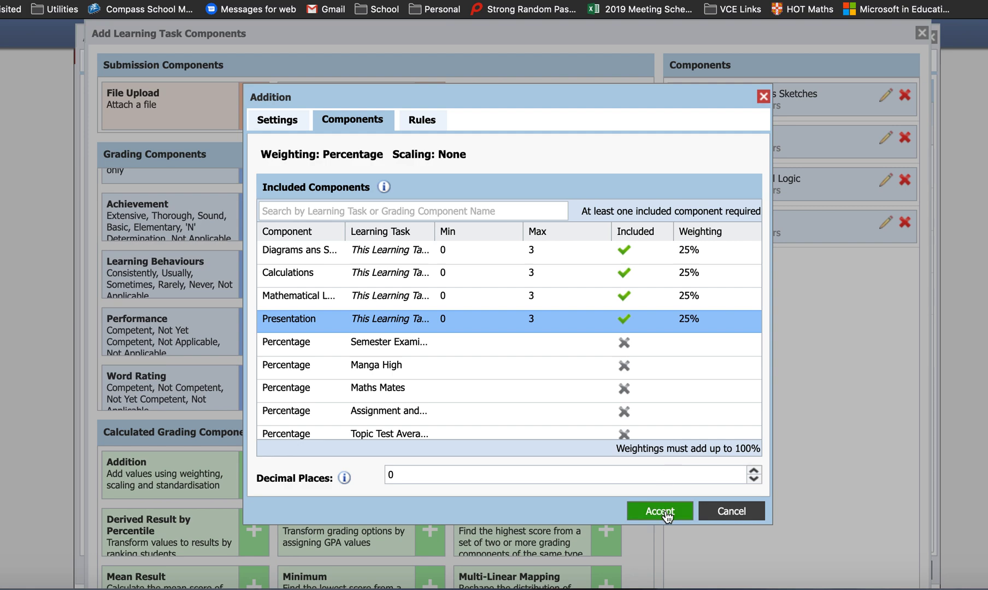
click(665, 511)
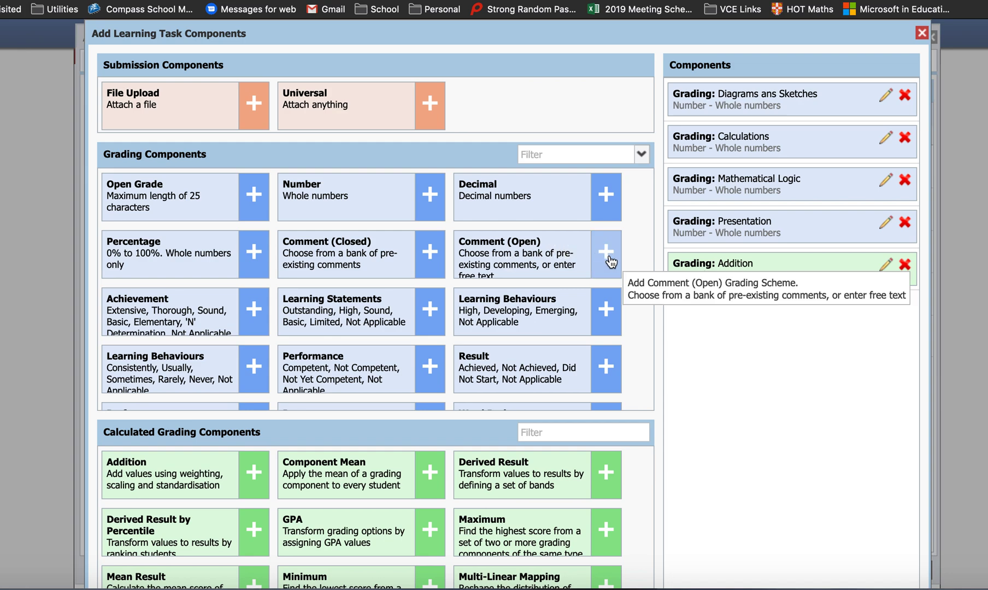
Add a Comment (Open) grading component and rename it Feedback.
click(598, 259)
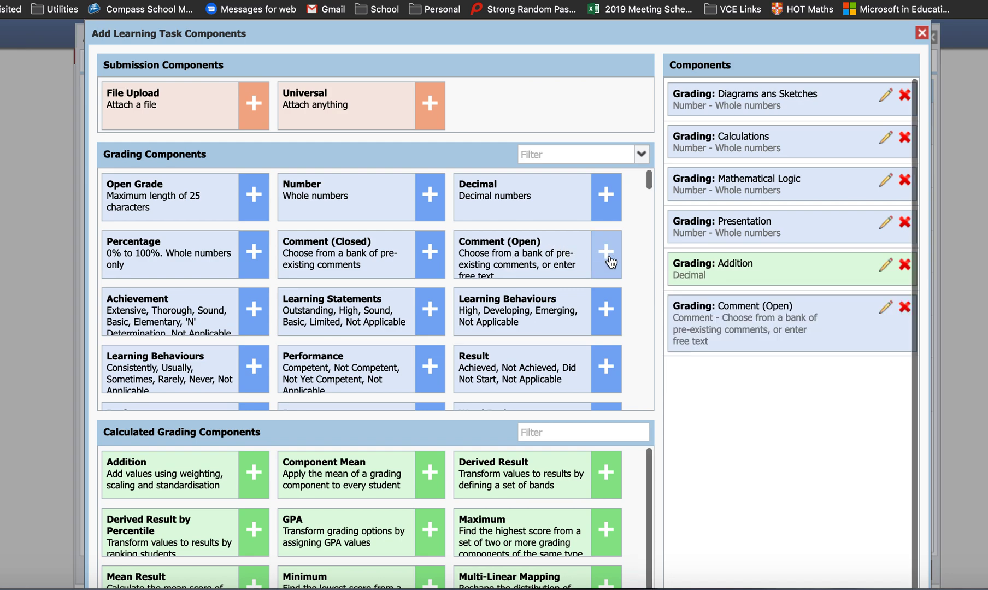
click(885, 306)
click(526, 268)
drag(525, 268, 408, 268)
text(Fee)
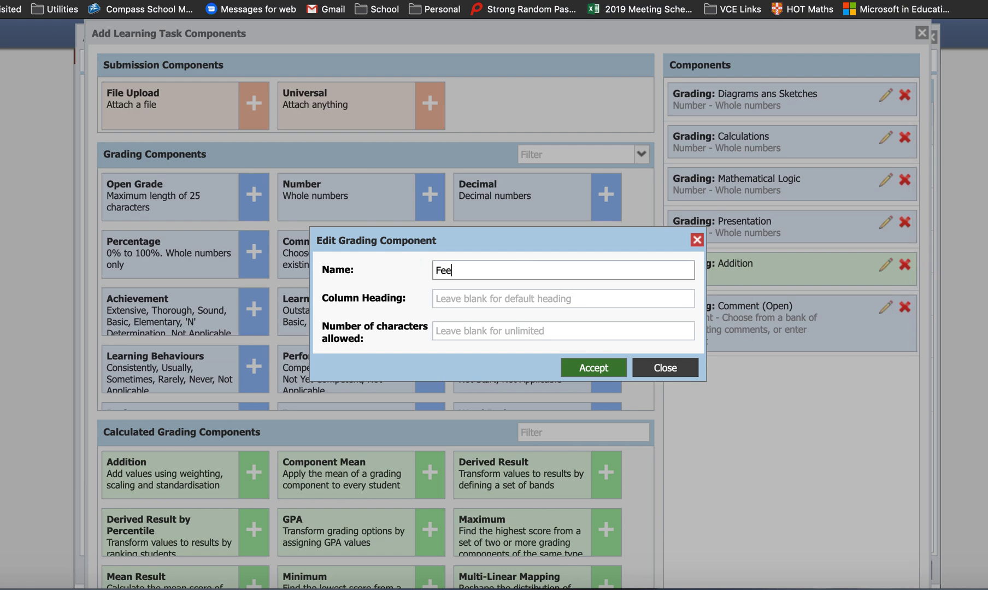
text(dback)
click(590, 368)
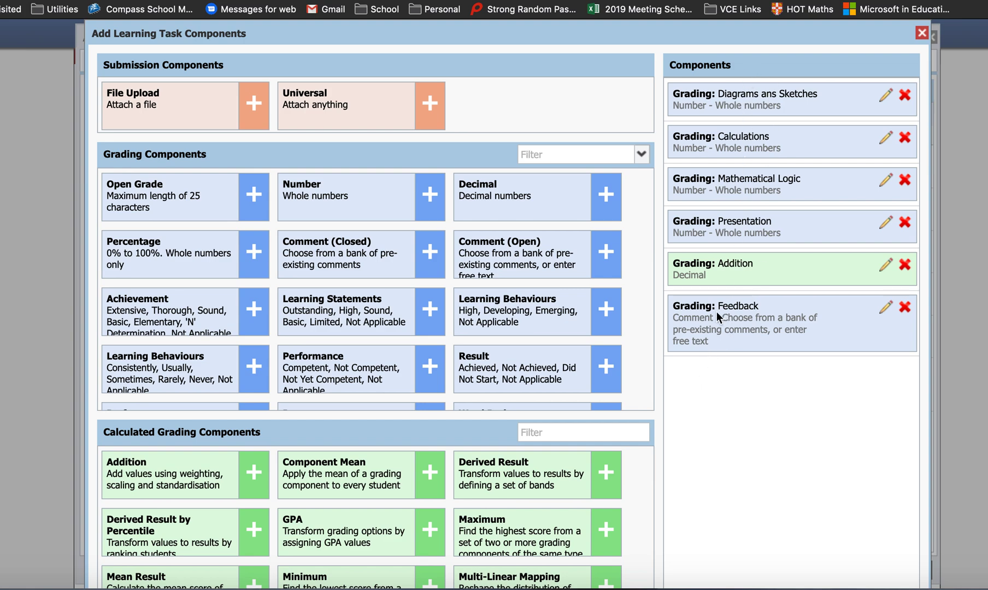
Look through the components catalogue, then close it with Ok.
scroll(718, 372, down, 1)
scroll(717, 372, down, 5)
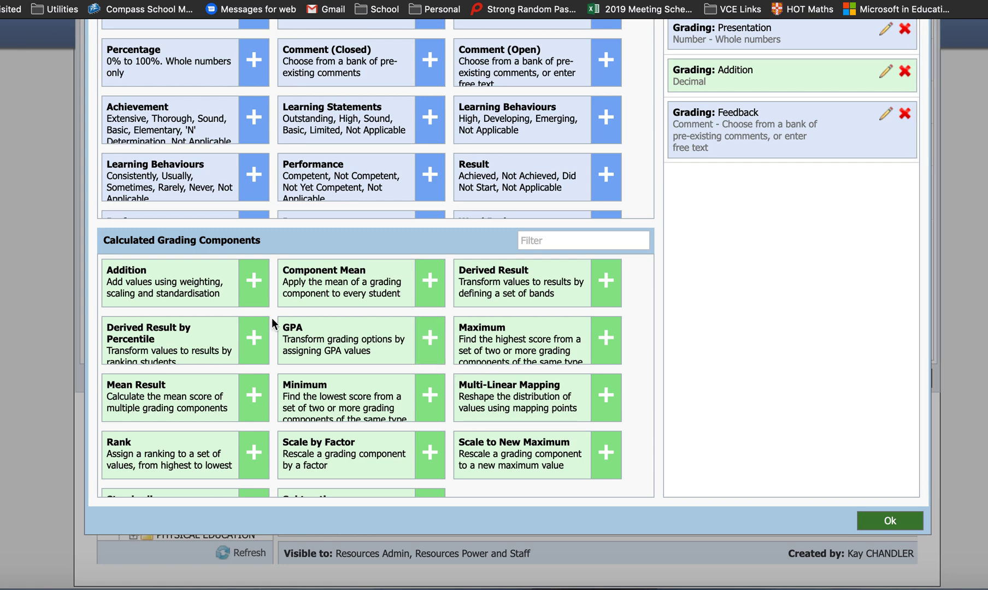
scroll(271, 317, down, 1)
scroll(271, 318, up, 1)
scroll(282, 98, down, 10)
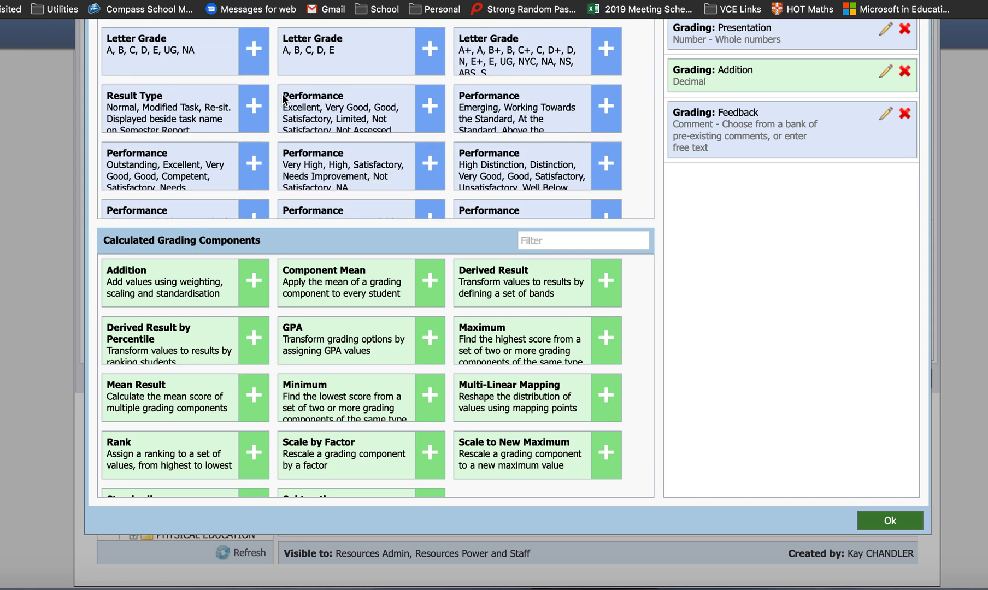
scroll(283, 99, down, 10)
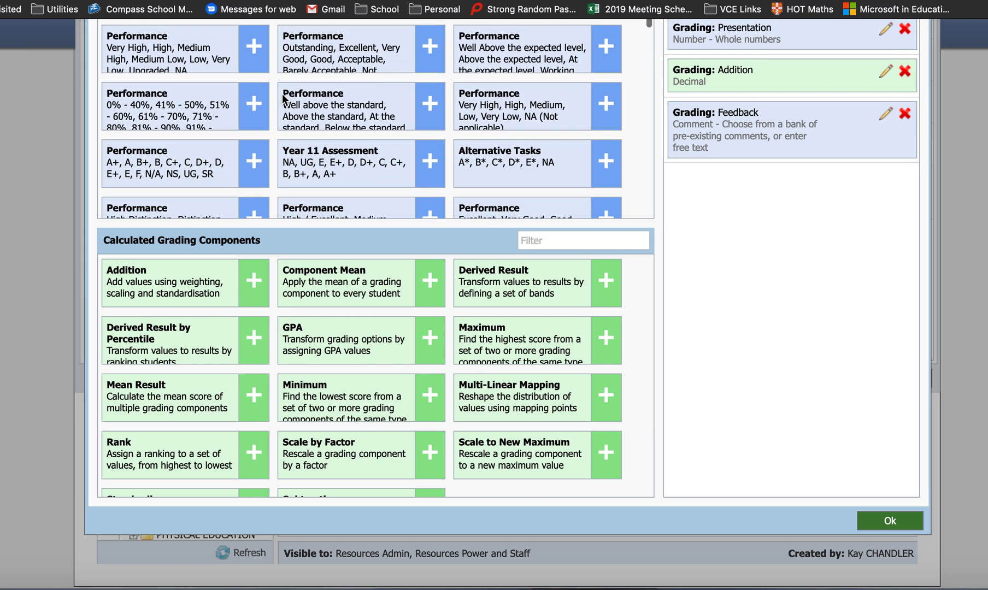
scroll(282, 98, down, 10)
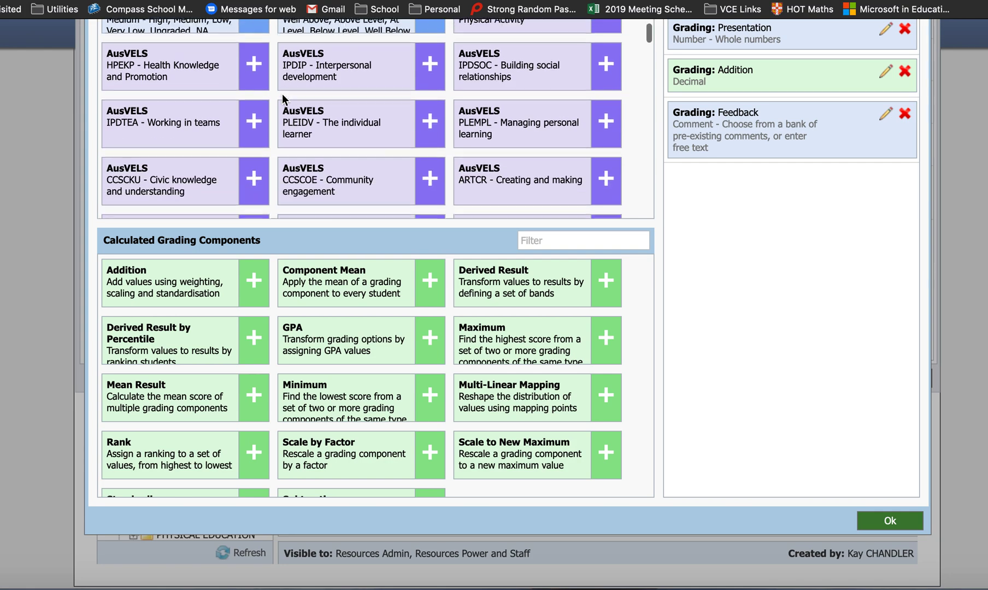
scroll(283, 101, down, 10)
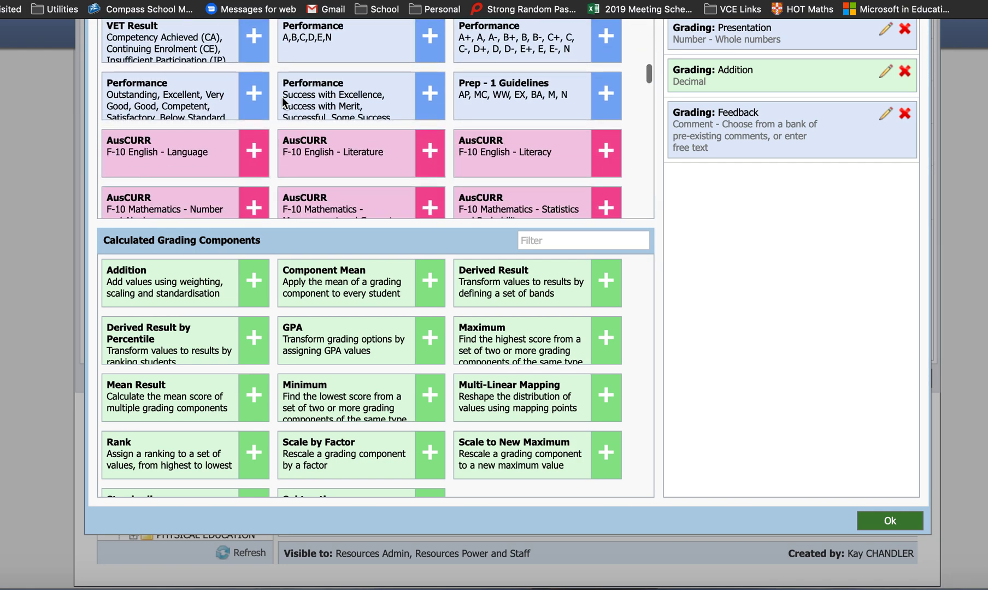
scroll(283, 102, down, 10)
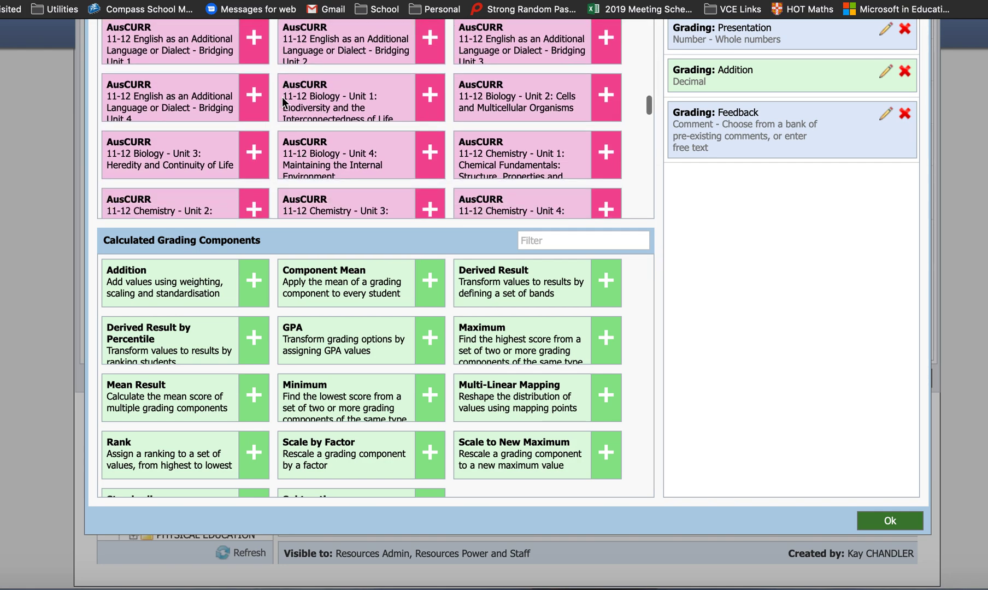
scroll(282, 97, down, 5)
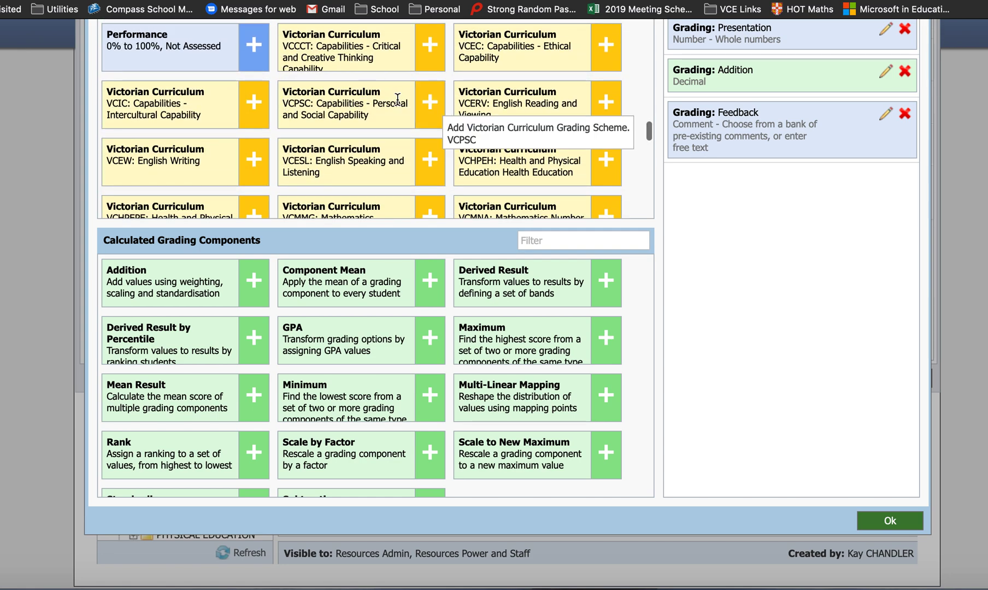
scroll(486, 112, down, 5)
scroll(485, 111, down, 10)
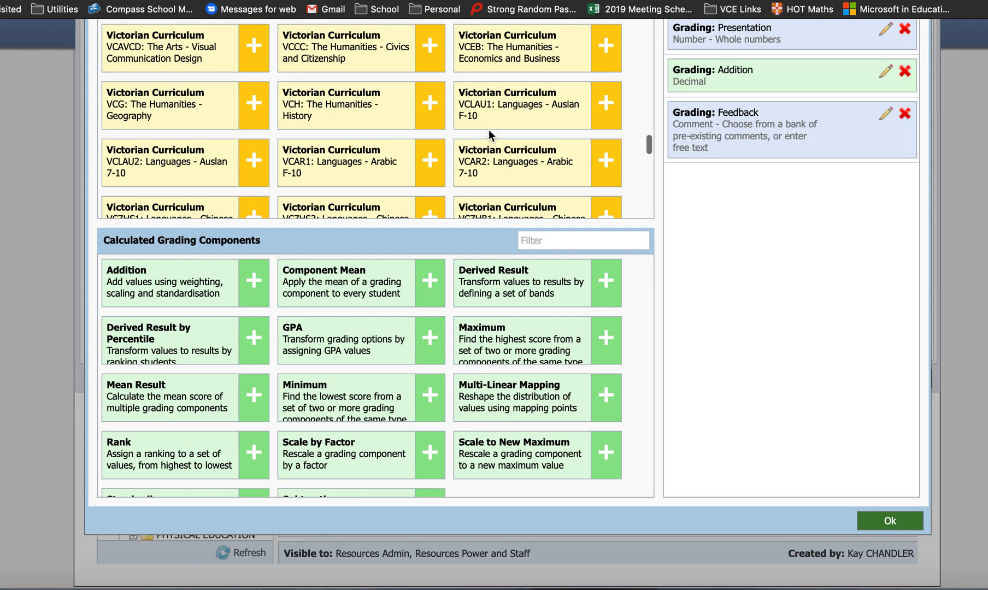
scroll(491, 152, up, 15)
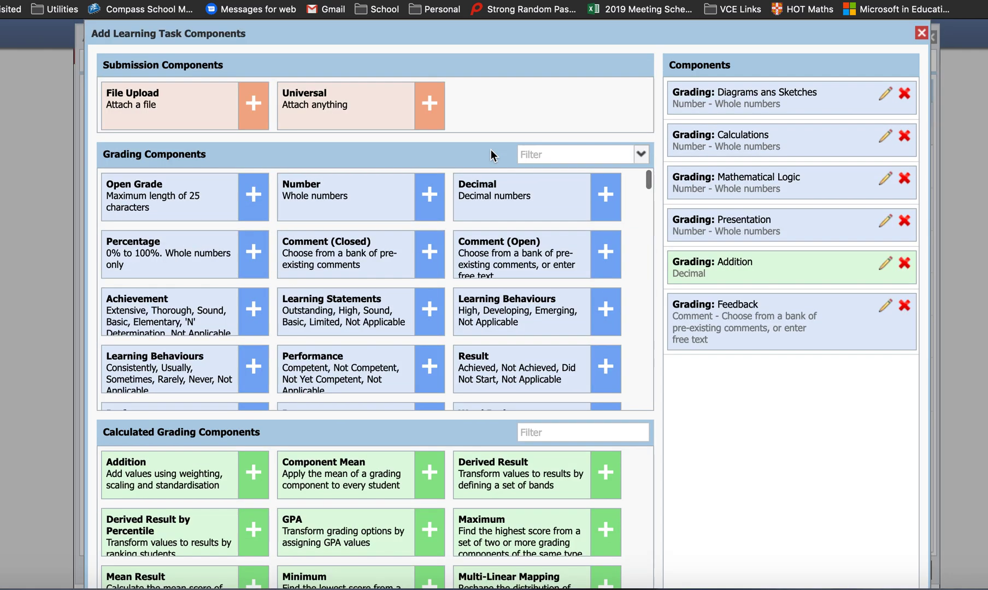
scroll(797, 443, down, 5)
click(883, 425)
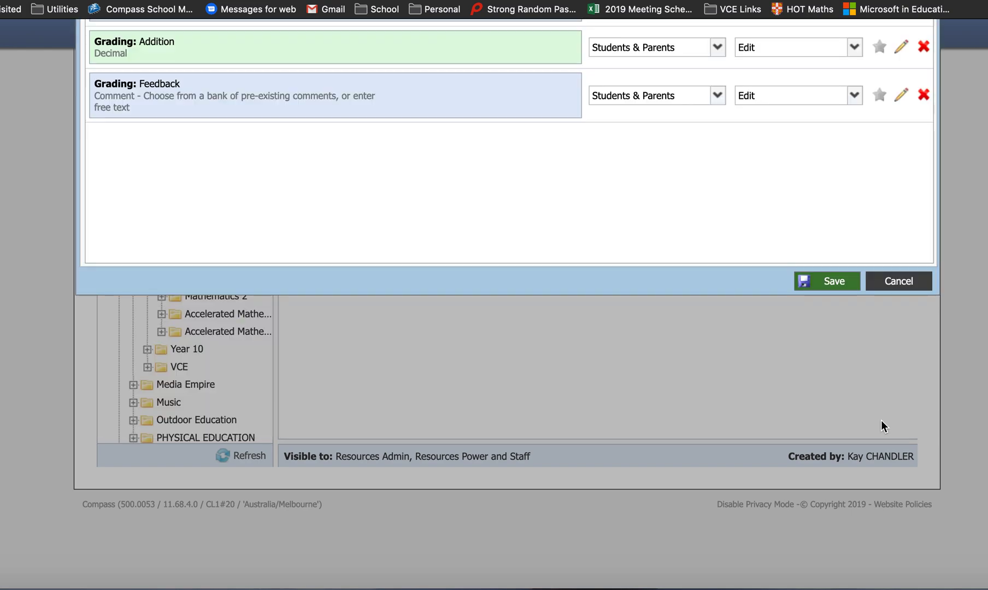
Check the first component's Parent/Student Access setting and save all six grading components.
scroll(636, 241, up, 5)
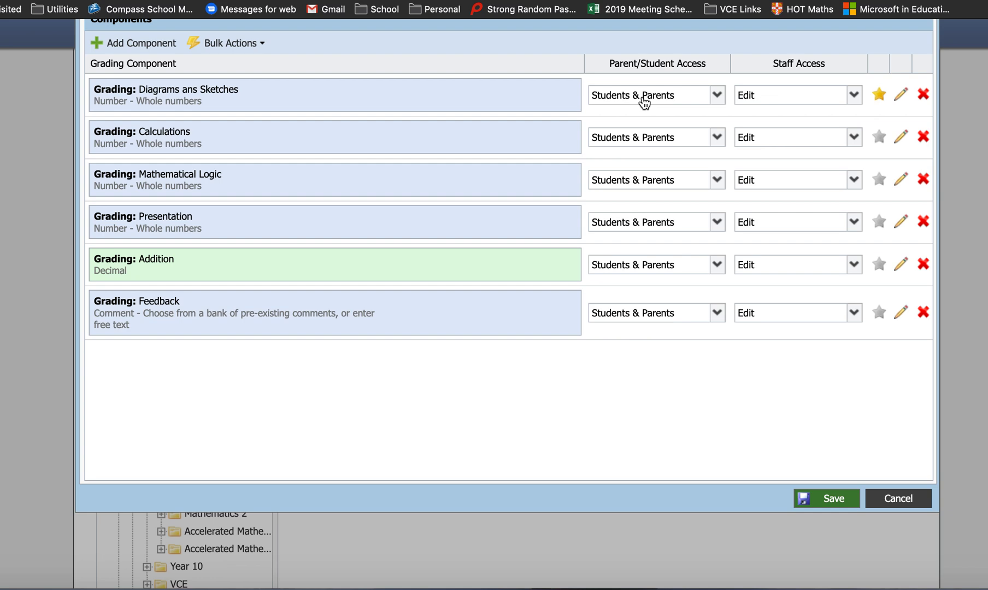
click(645, 101)
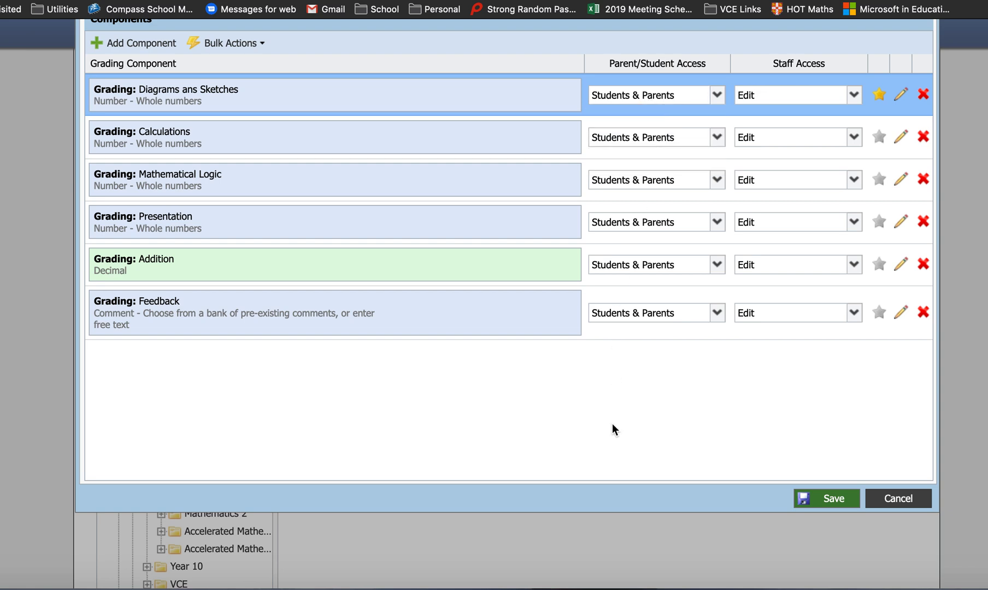
click(833, 500)
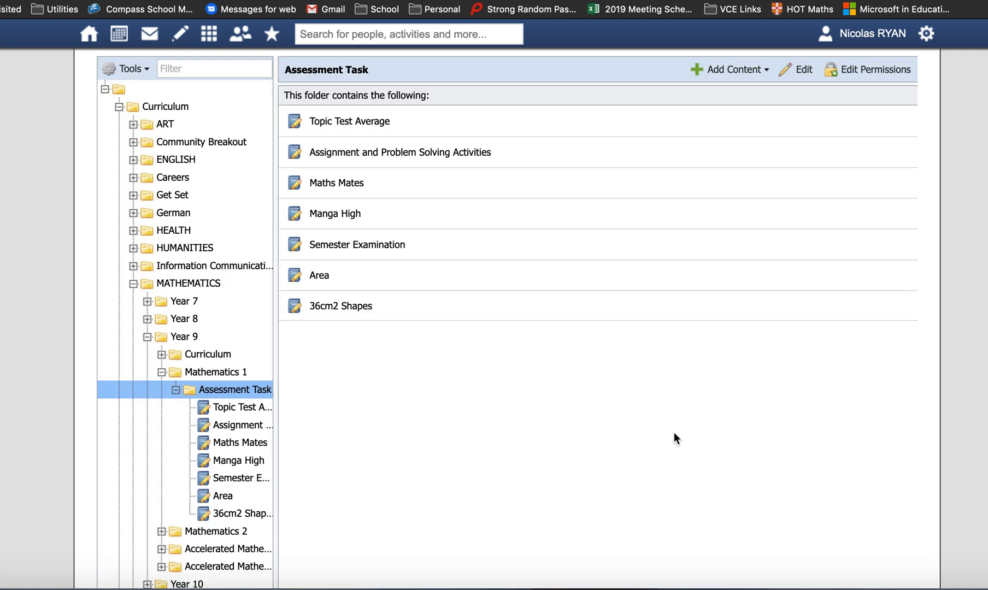
Open the 36cm2 Shapes resource and read its description, from the shape list to the assessment notes.
click(344, 306)
scroll(486, 145, down, 3)
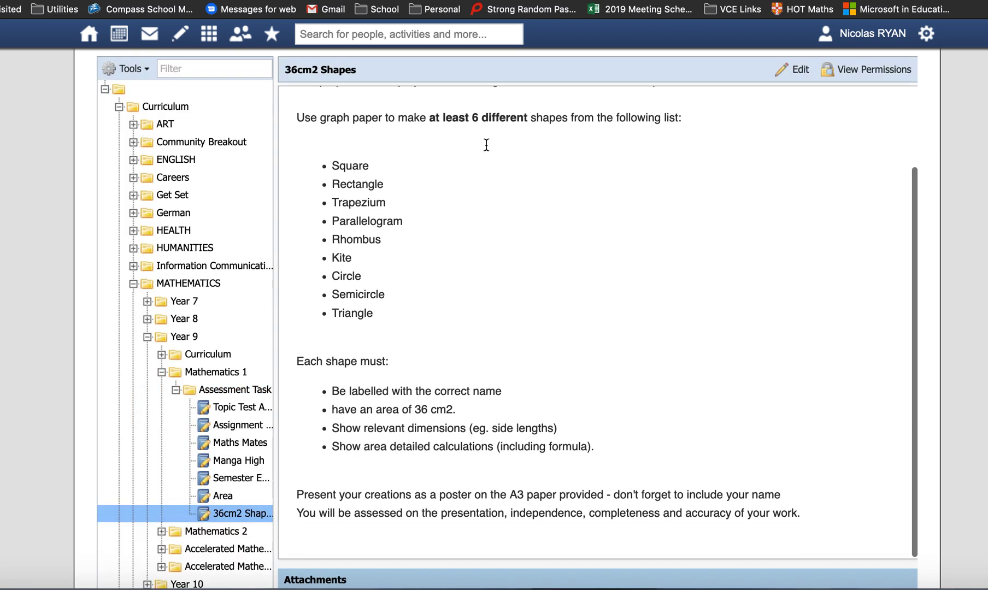
scroll(486, 144, down, 3)
scroll(486, 145, up, 1)
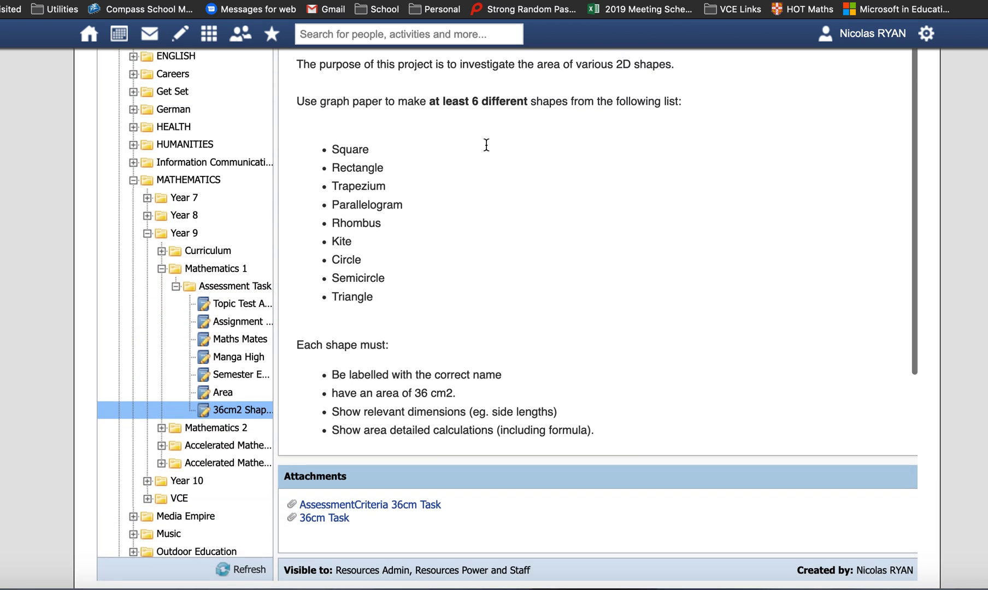
scroll(486, 145, up, 5)
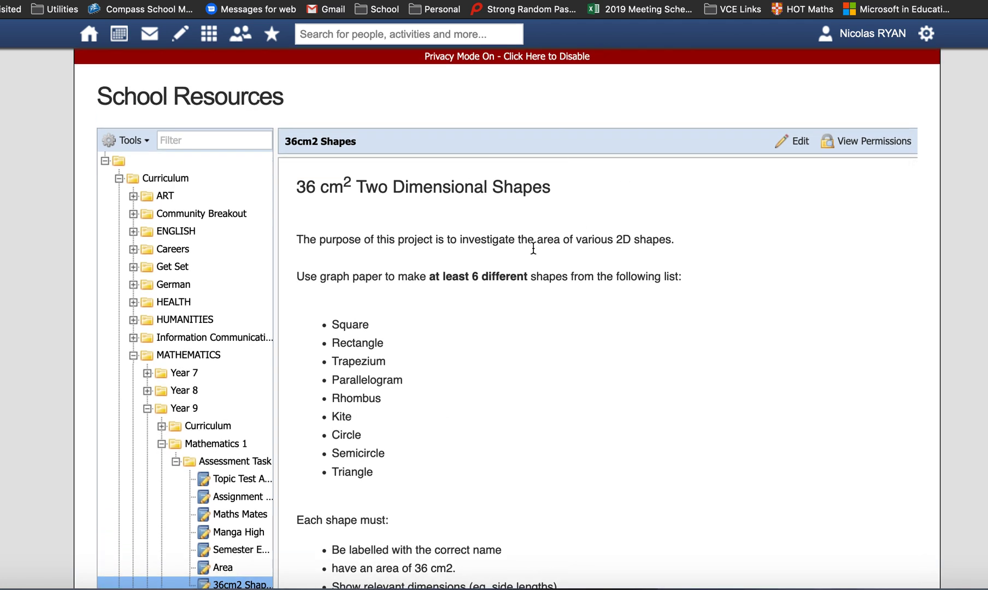
scroll(534, 248, down, 2)
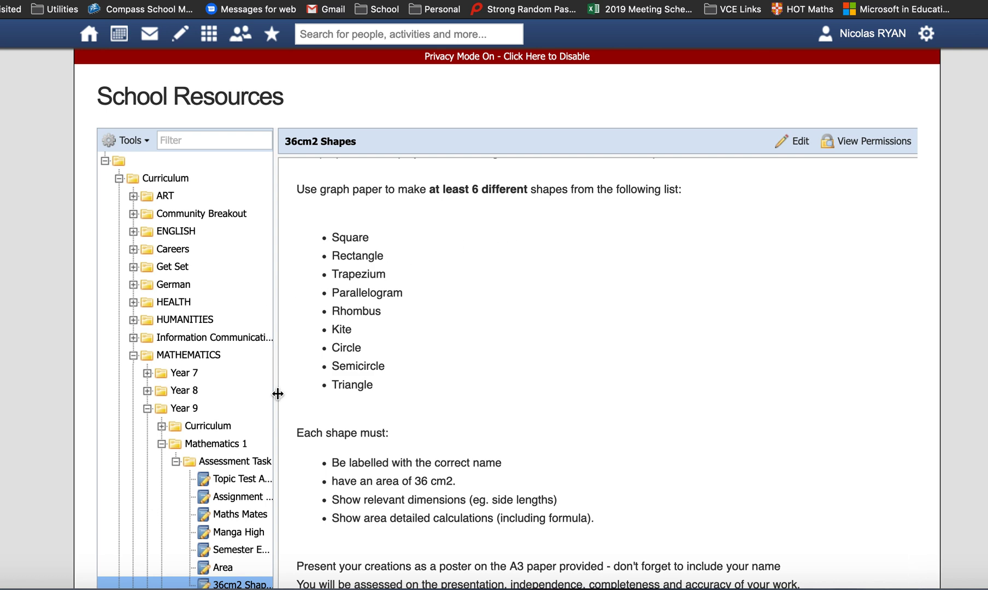
scroll(339, 356, down, 1)
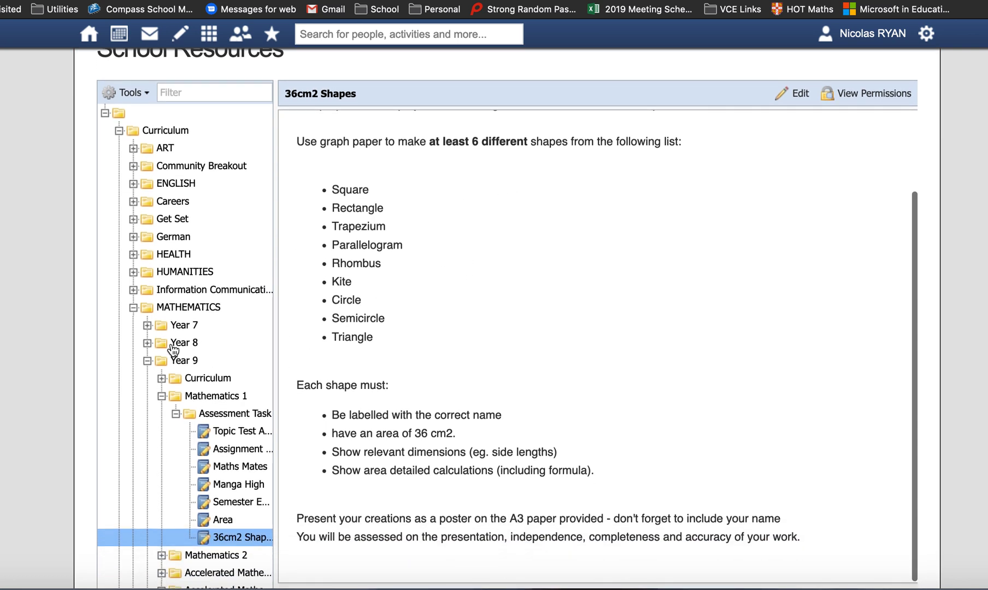
scroll(171, 349, down, 2)
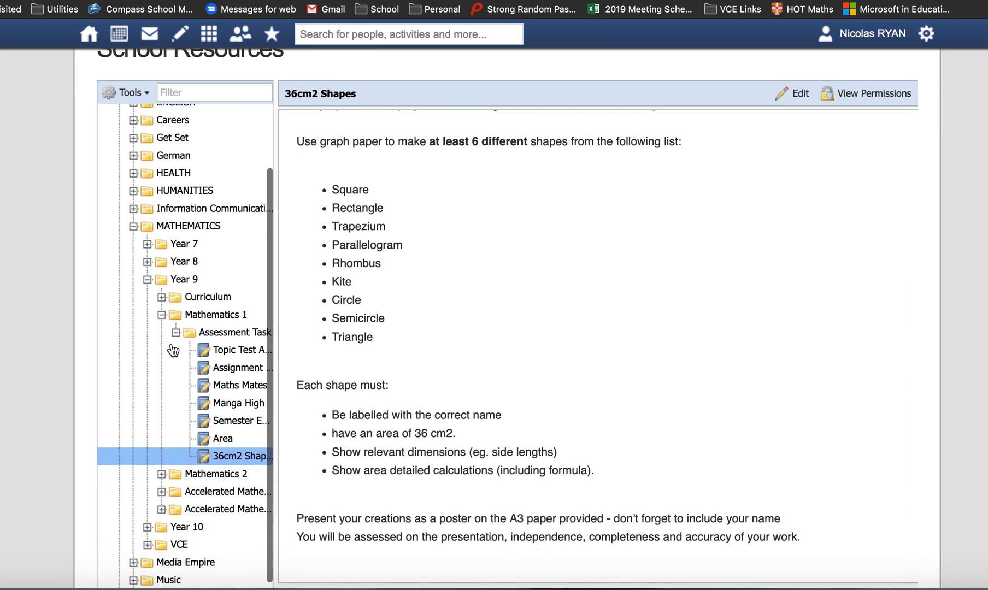
right_click(220, 452)
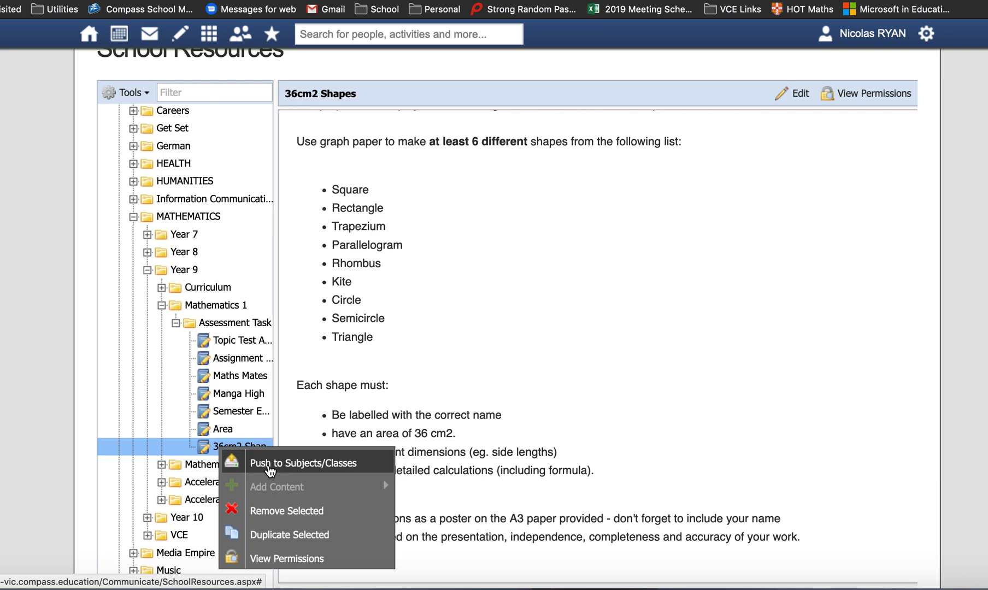
Push 36cm2 Shapes to 9 YEAR 9 MATHEMATICS classes 9MAP1A and 9MAP1B.
click(269, 466)
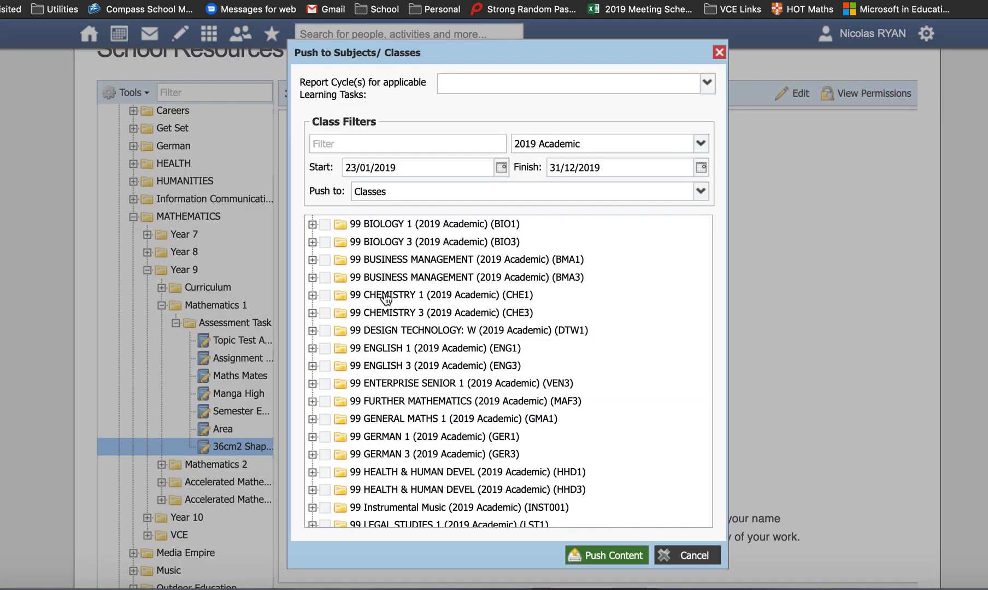
scroll(387, 301, down, 8)
scroll(387, 300, down, 15)
scroll(386, 300, down, 2)
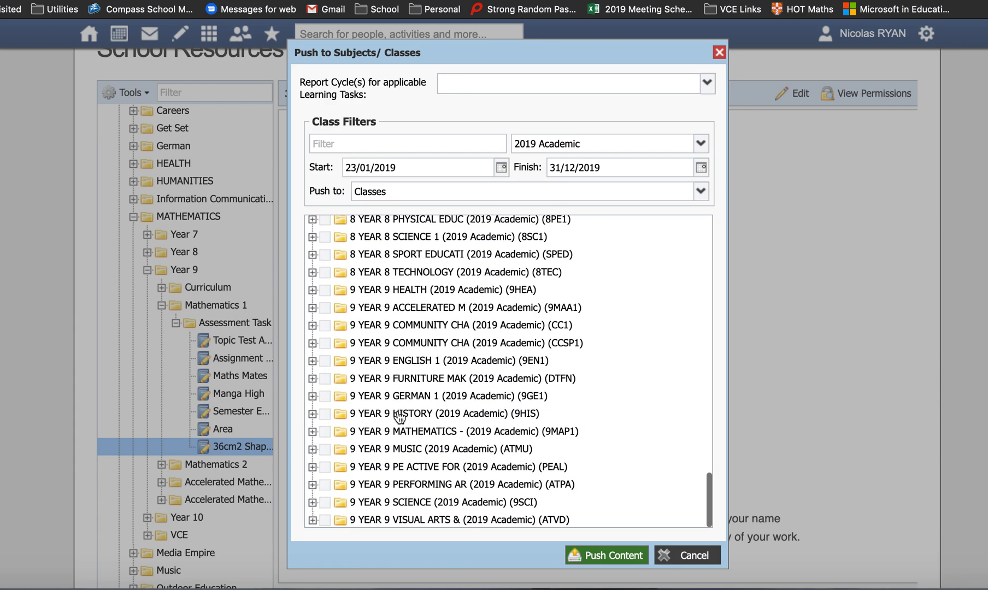
click(312, 431)
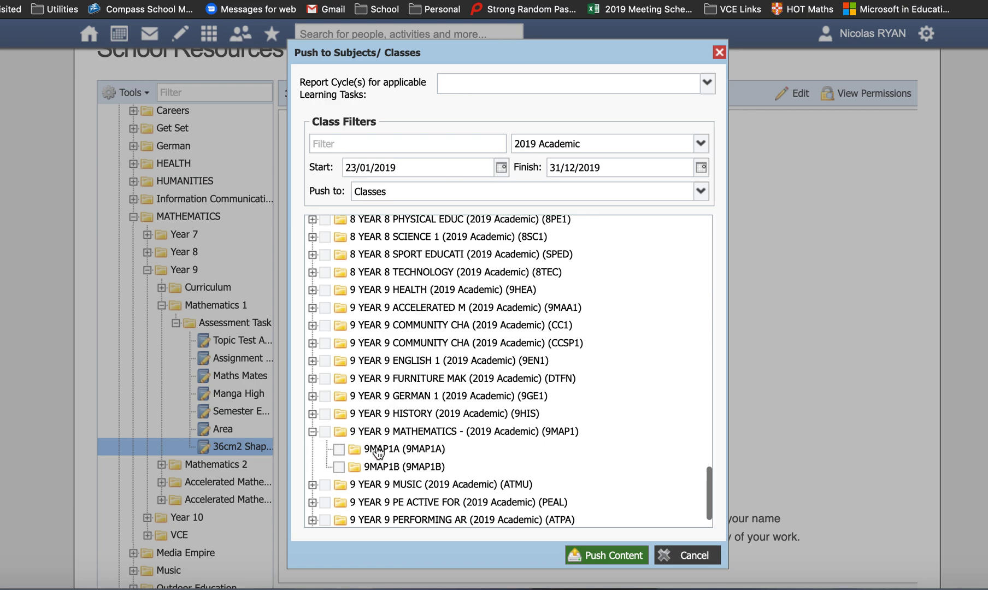
click(339, 447)
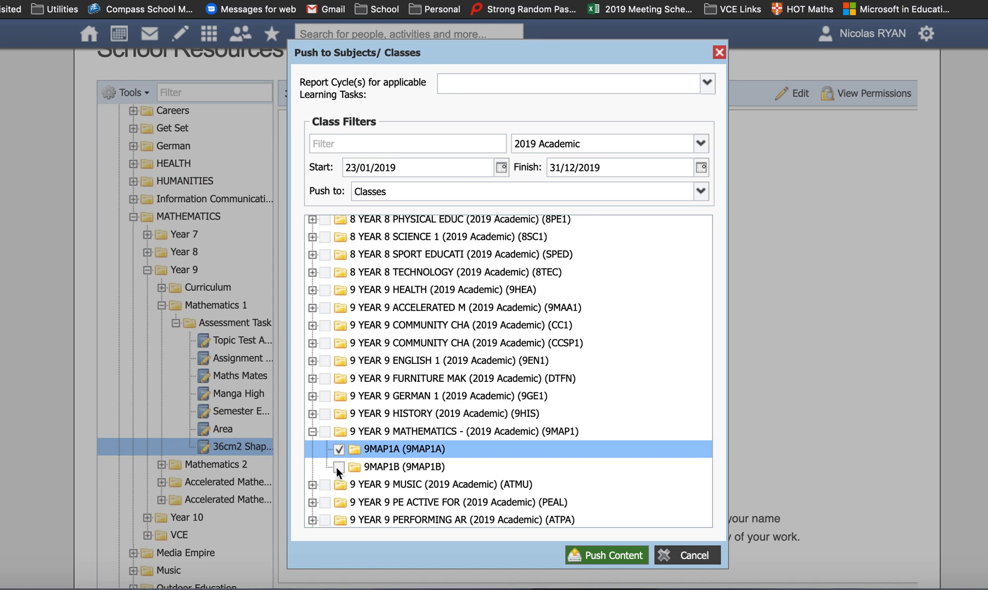
click(339, 467)
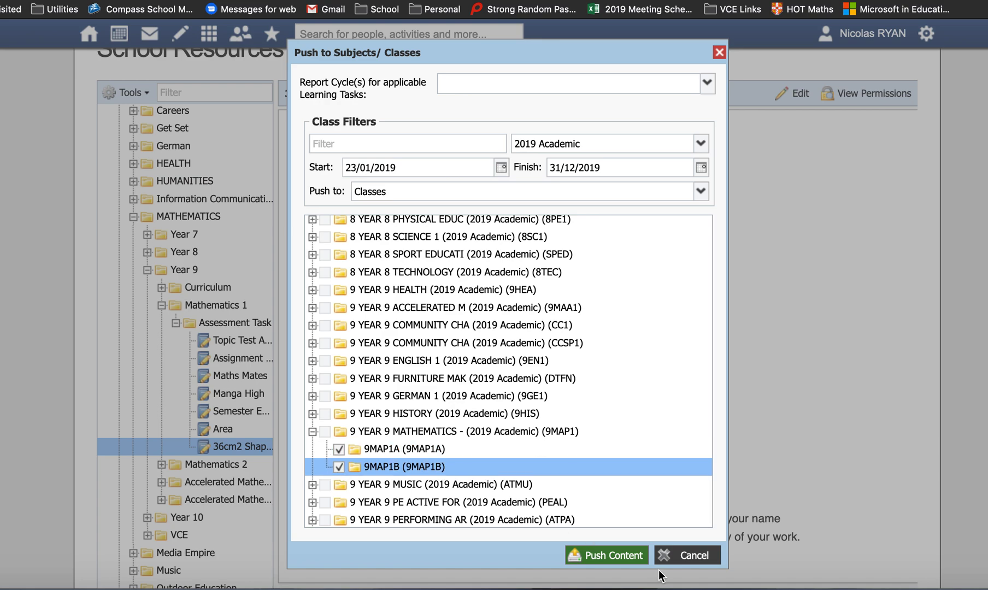
click(615, 563)
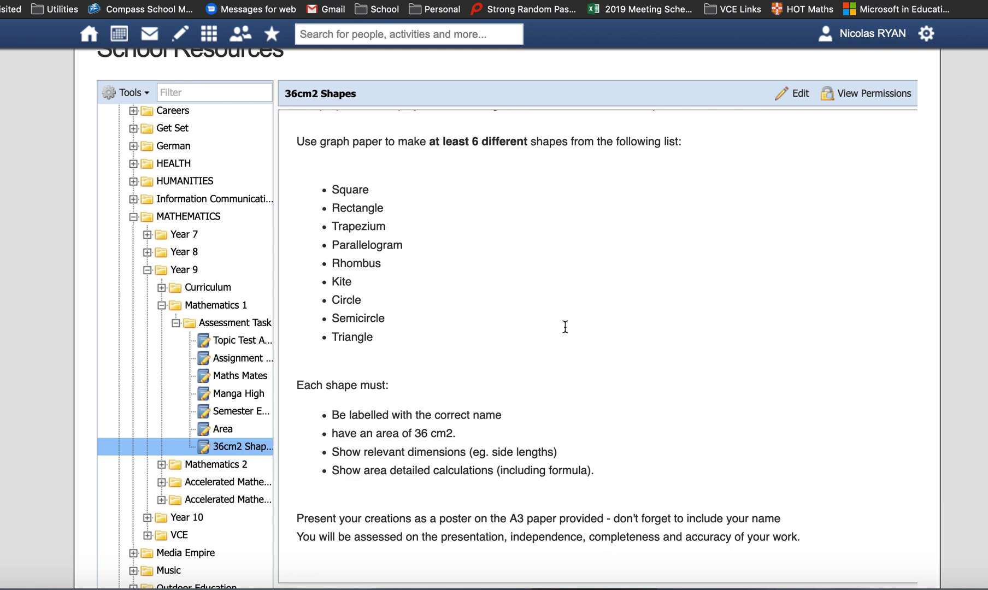
Show your staff profile's Learning Tasks, listing the 9MAP1A 36cm2 Shapes tasks.
scroll(565, 327, up, 3)
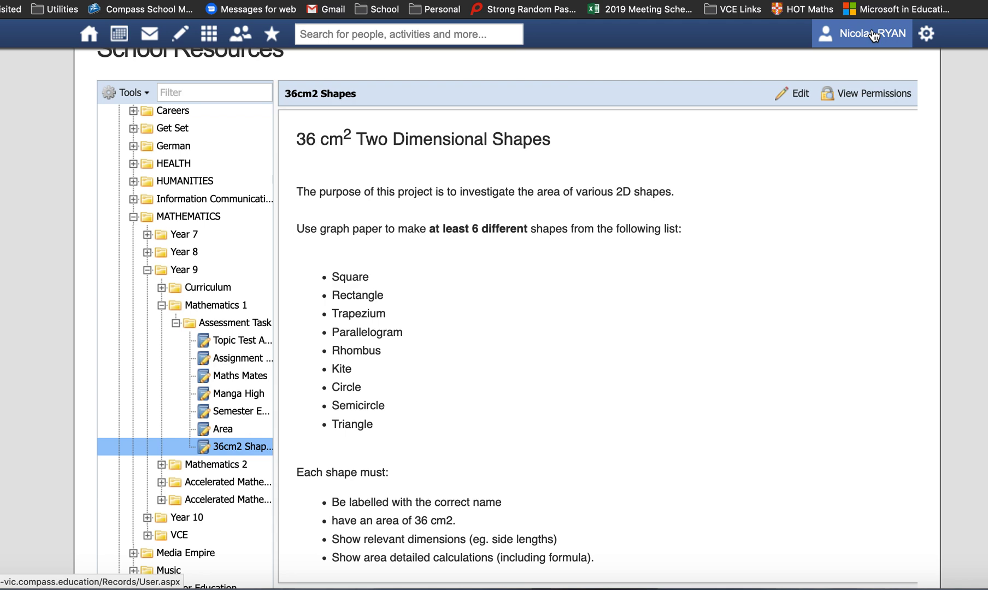
click(873, 35)
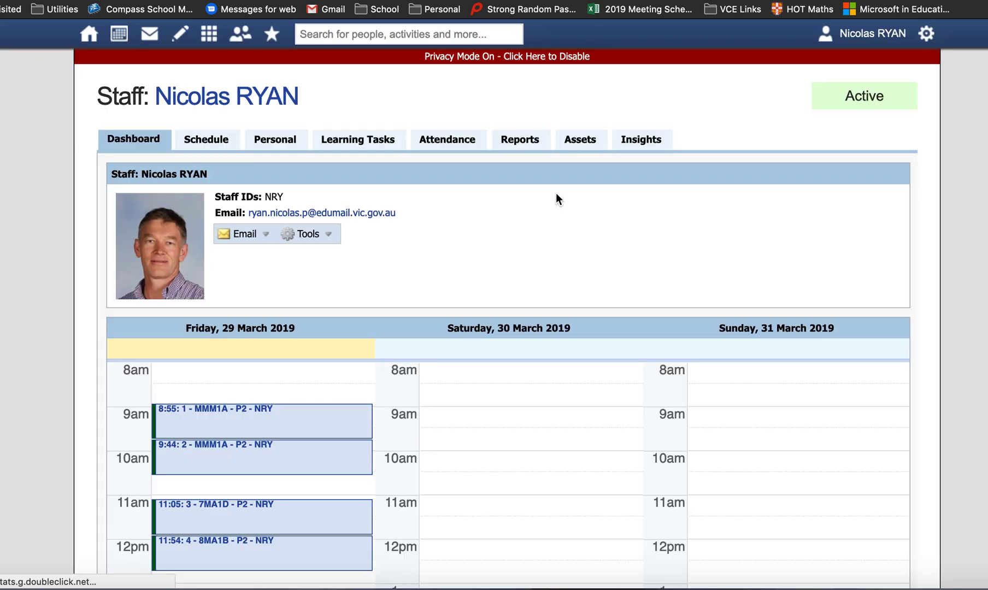
click(358, 139)
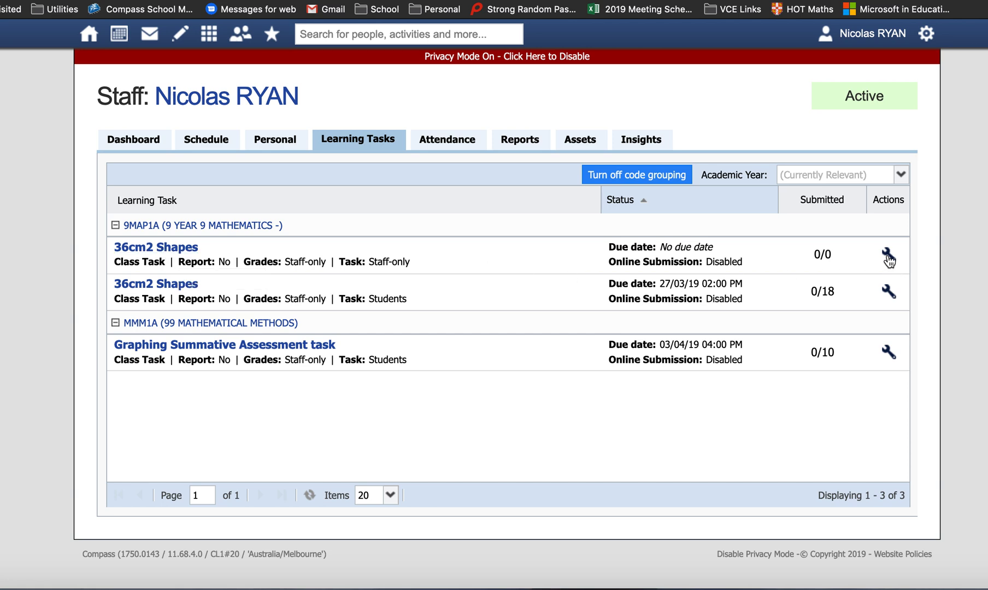
drag(888, 260, 889, 261)
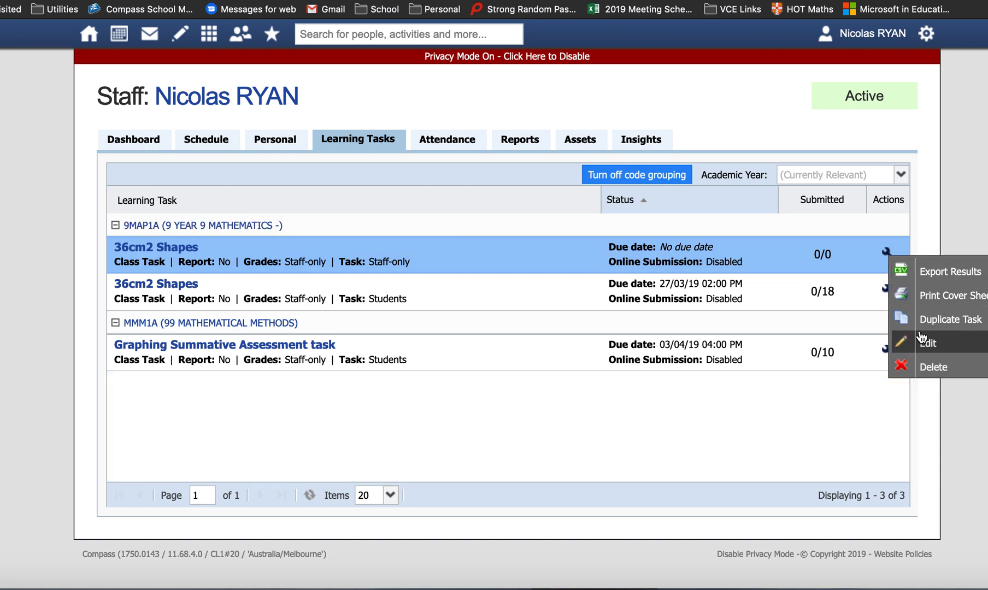
Include all 20 enrolled students in the no-due-date 36cm2 Shapes task and save.
click(923, 342)
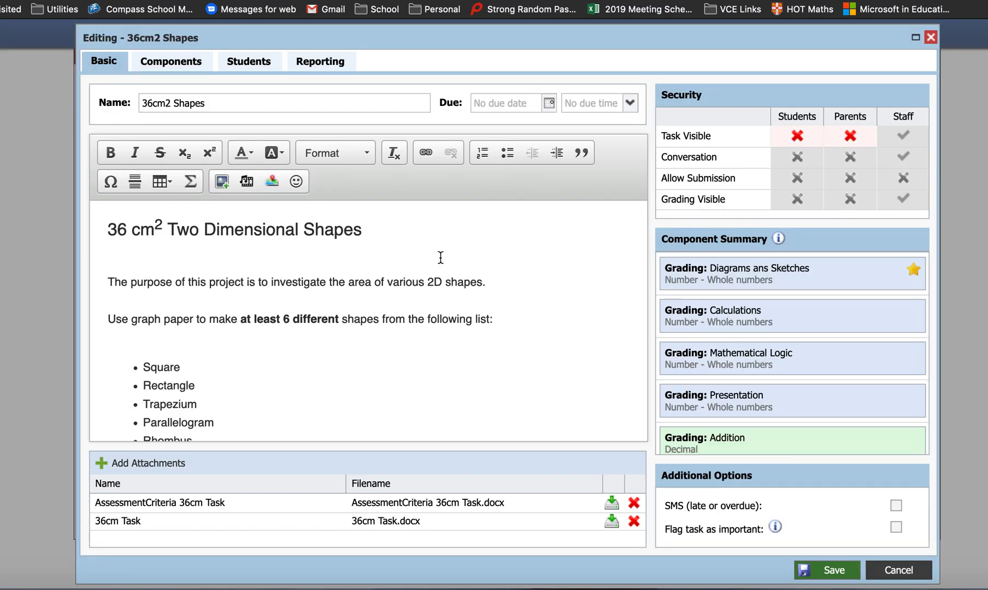
click(250, 60)
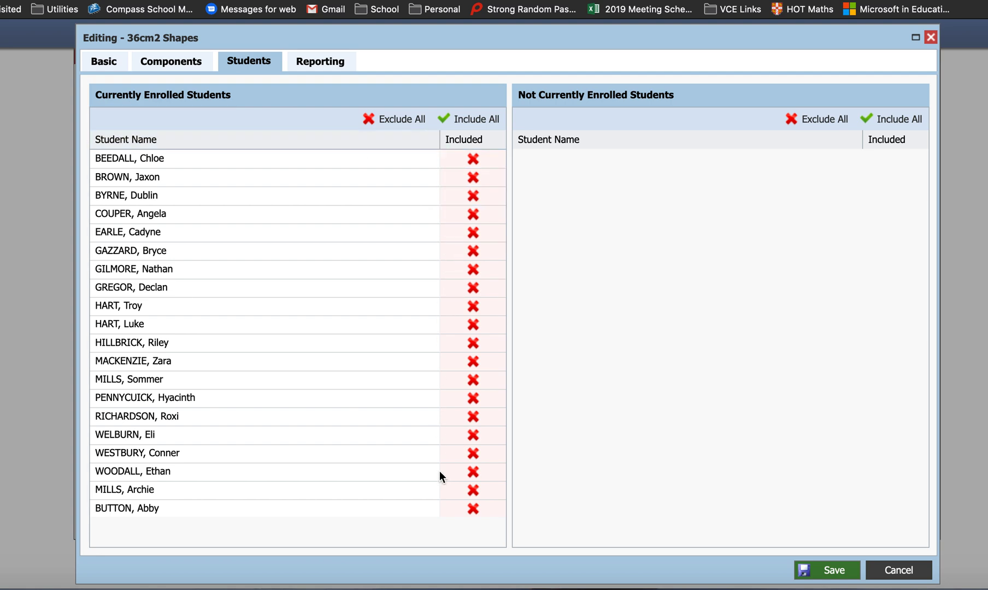
click(473, 122)
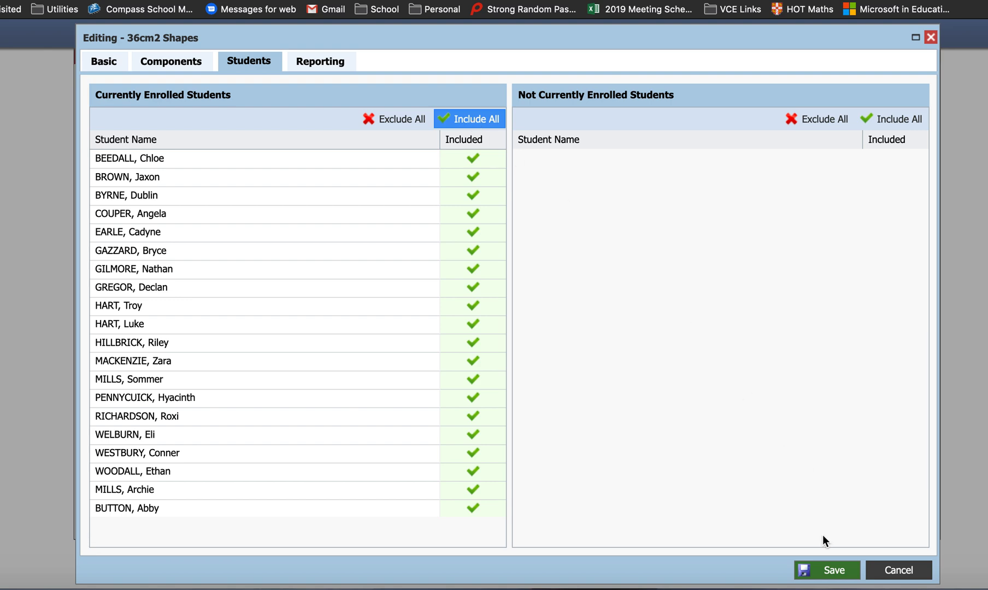
click(841, 570)
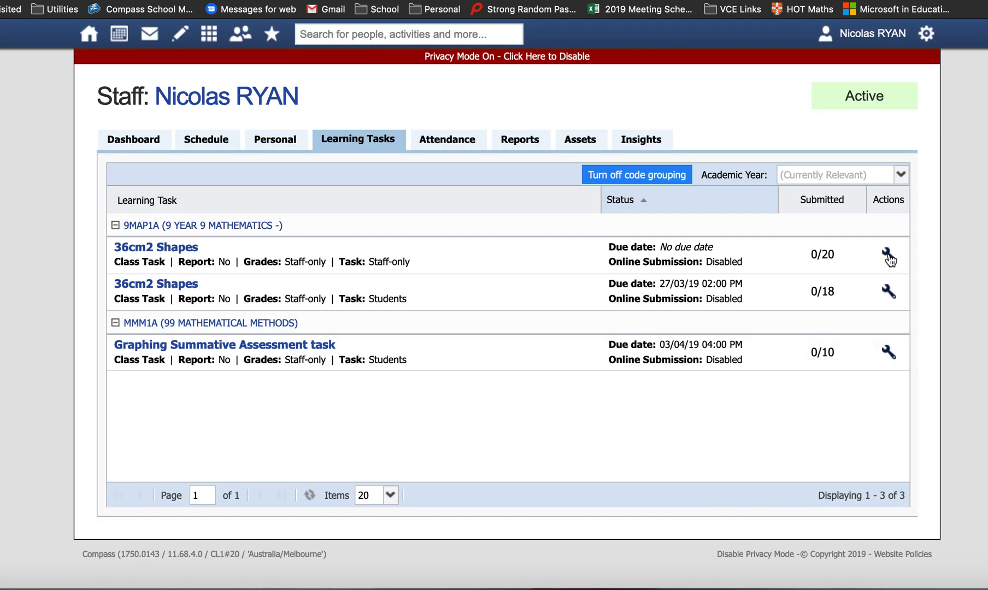
Tick Students Task Visible in the 36cm2 Shapes task's Security settings and save.
click(888, 255)
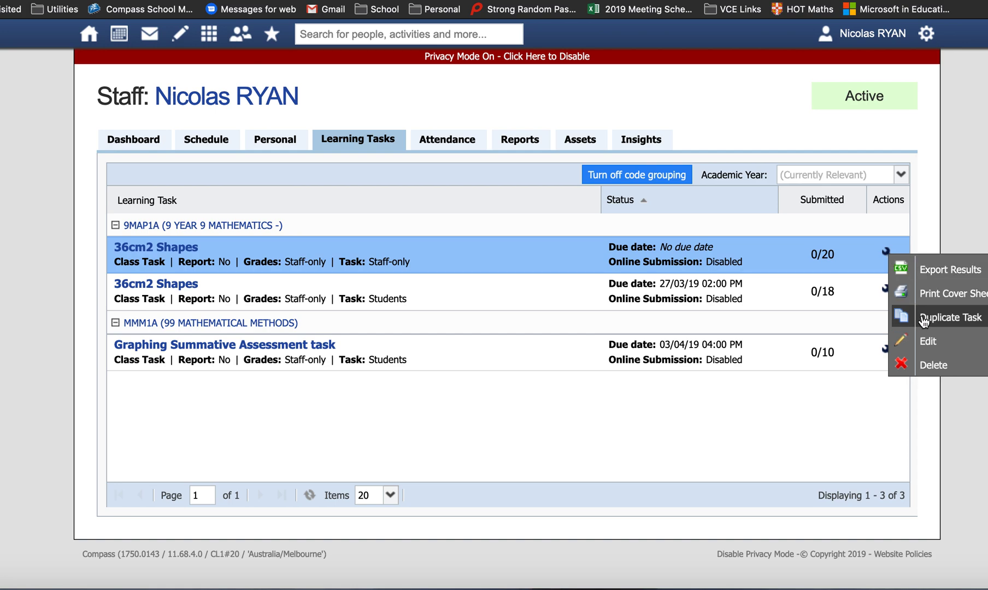
click(926, 345)
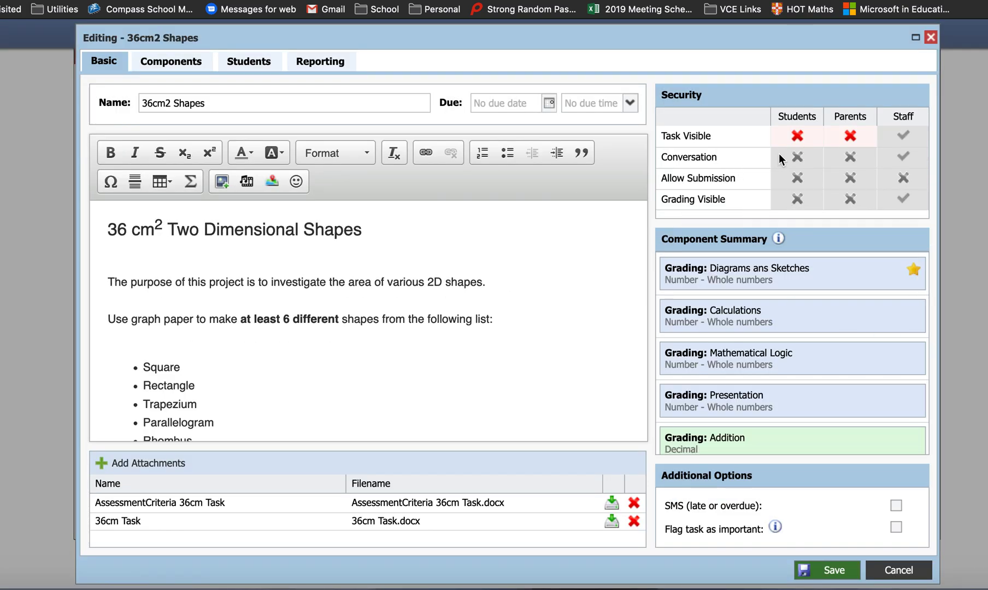
click(799, 137)
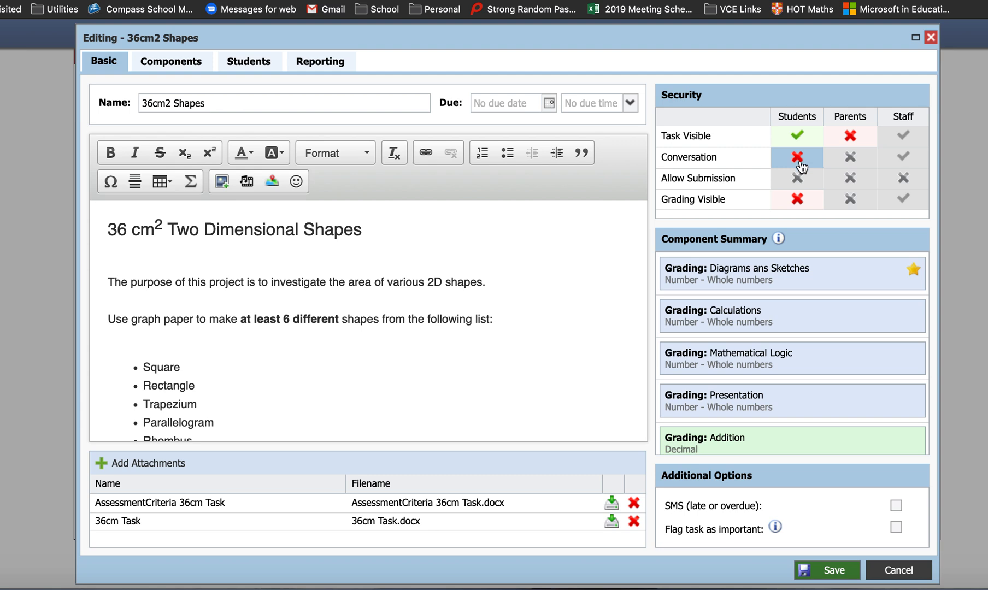
mouse_move(800, 178)
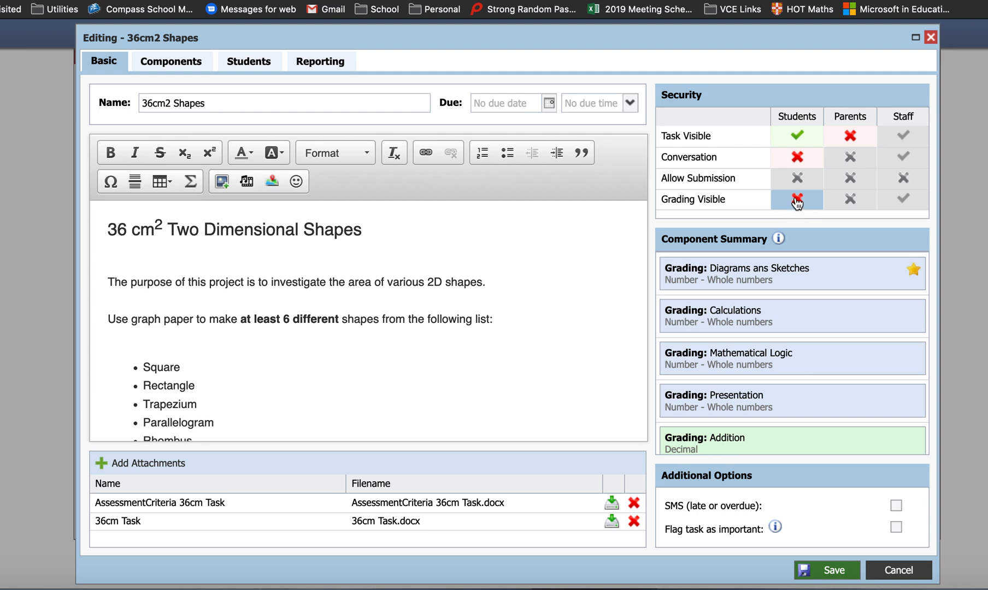
click(823, 571)
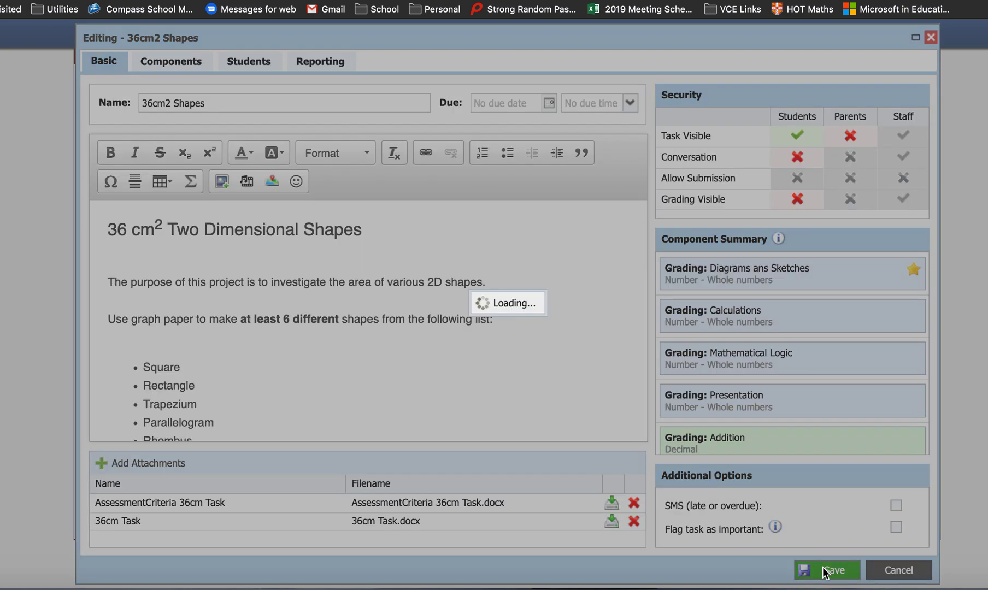